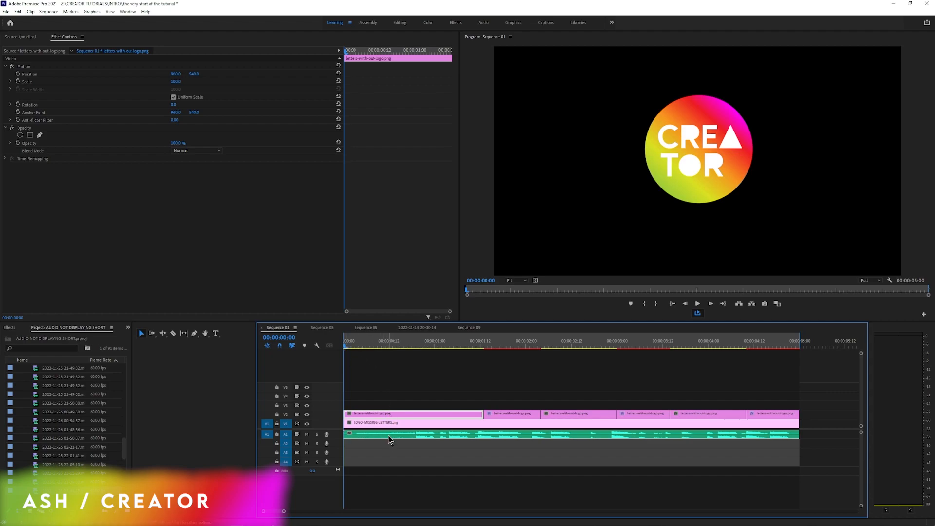
Examine the music clip's waveform and play the opening of the sequence to locate the first beat
click(389, 439)
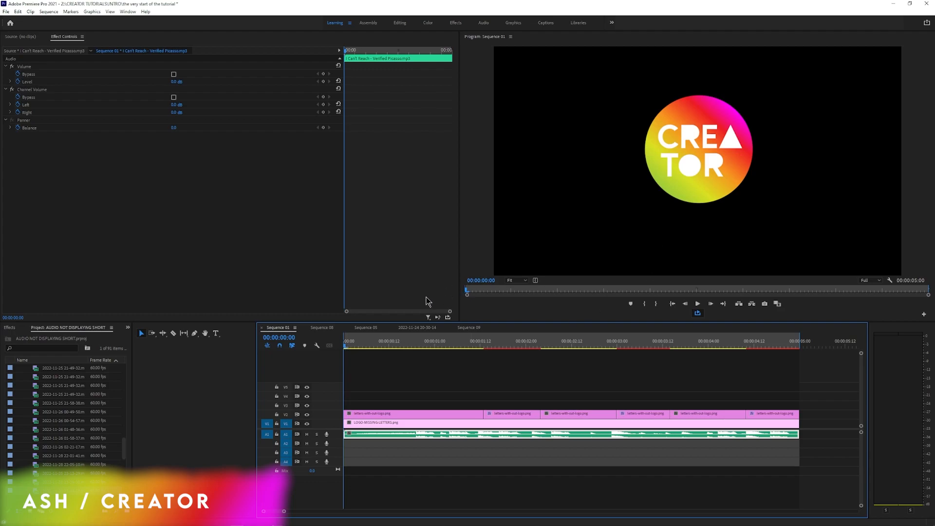
click(349, 348)
drag(352, 348, 418, 348)
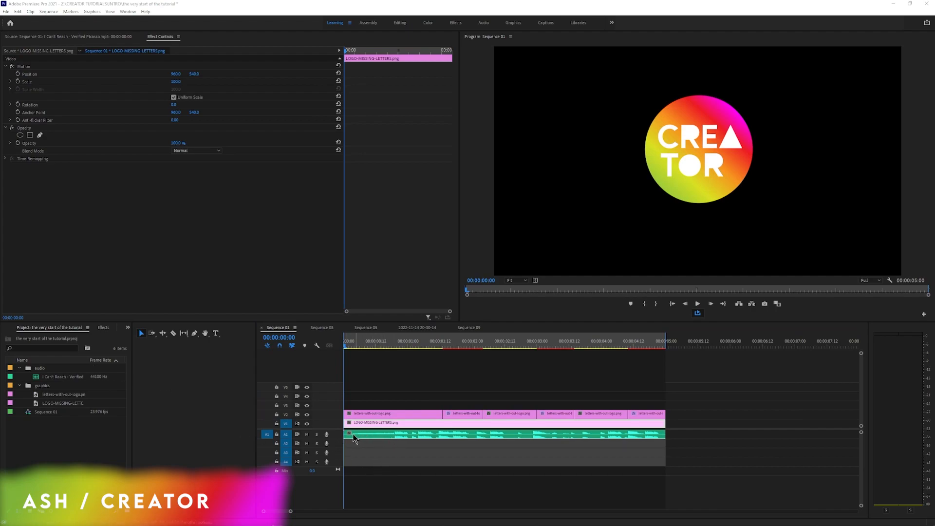
double_click(393, 434)
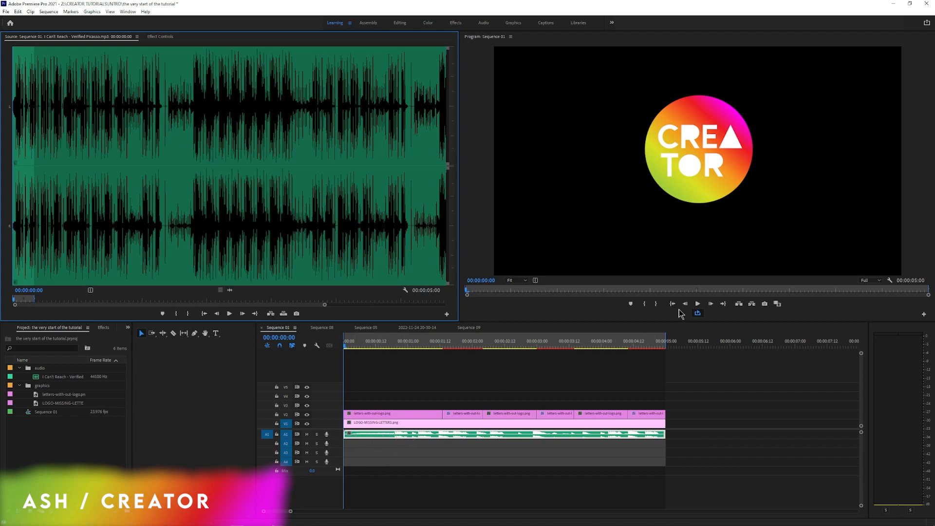
click(698, 303)
click(697, 304)
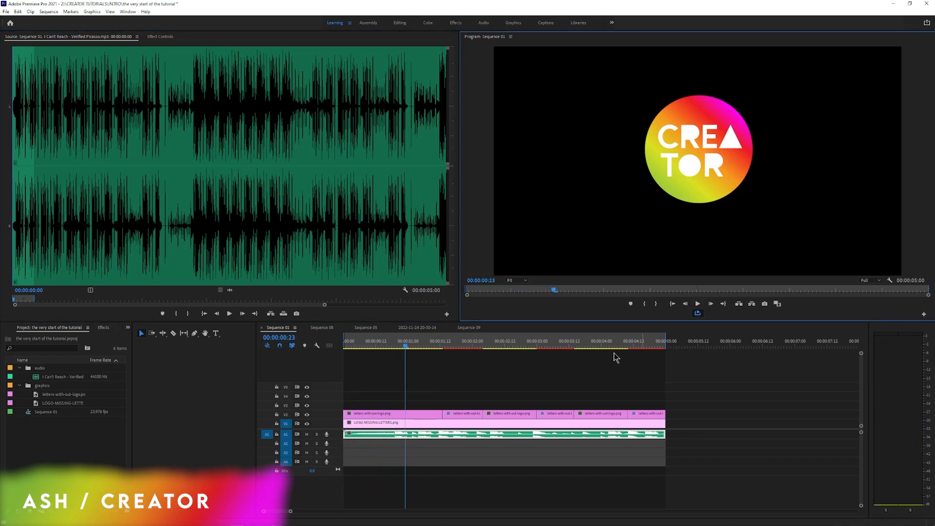
Mark the sequence's out point at the first beat, 00:00:00:19, and return the playhead to the start
drag(290, 512, 272, 513)
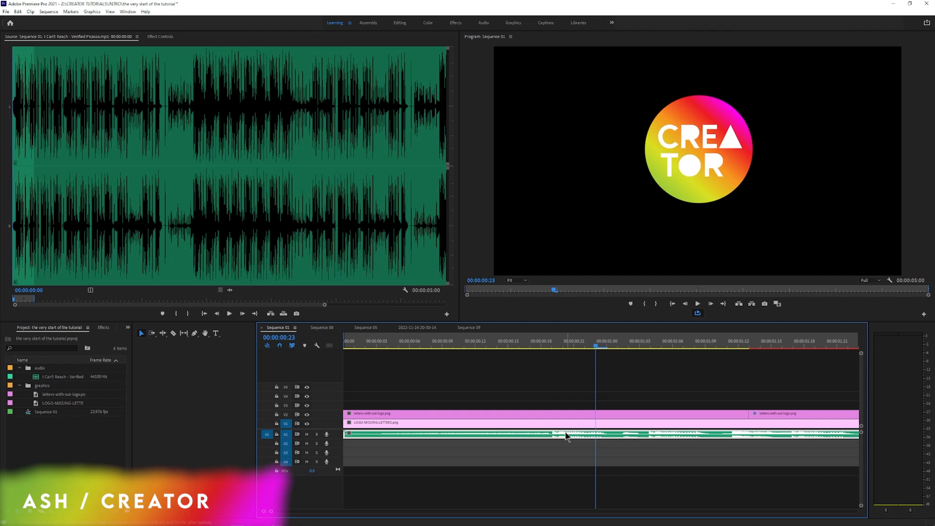
drag(599, 351, 552, 356)
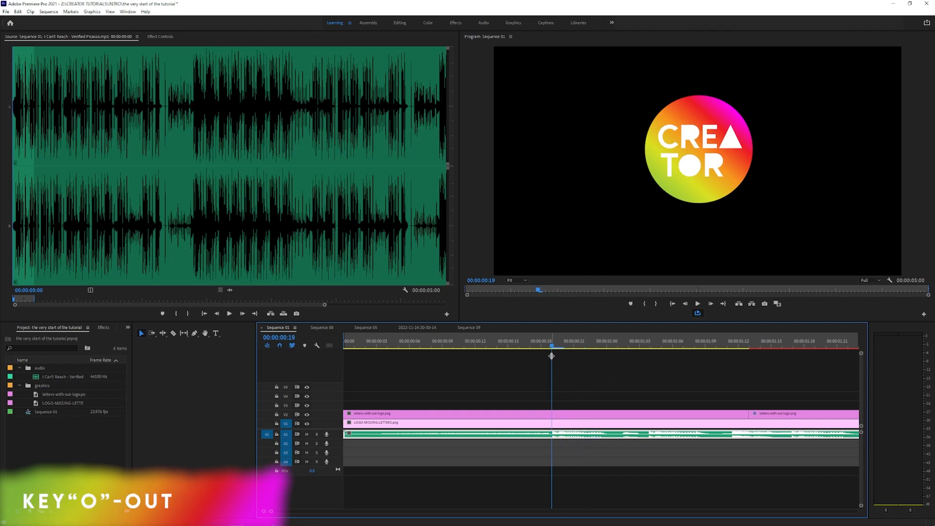
key(o)
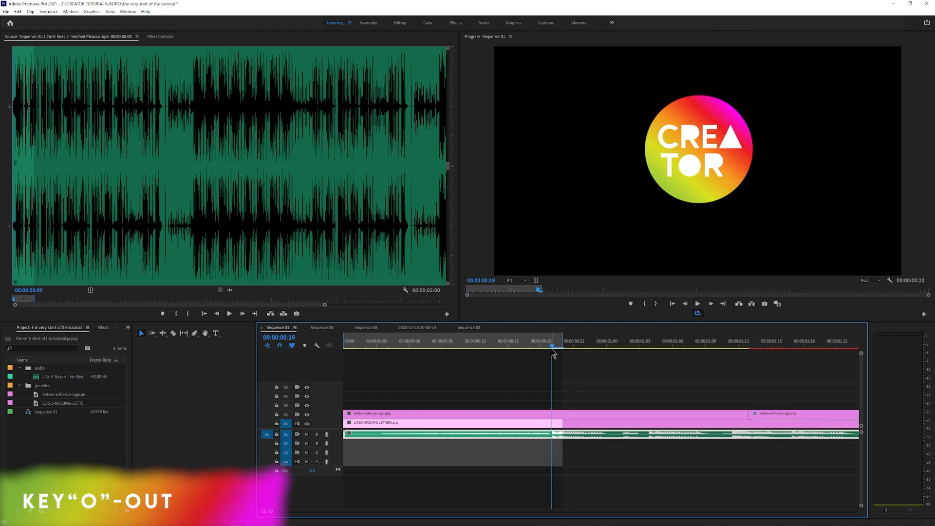
drag(553, 350, 345, 351)
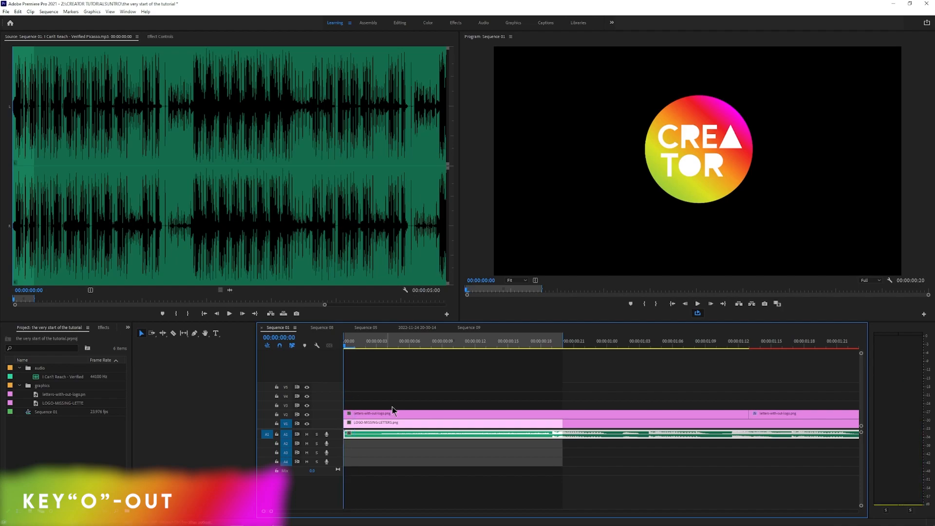
Inspect what the V2 letters layer and V1 logo layer each contain by hiding and reshowing the tracks in turn
click(421, 415)
click(420, 423)
click(424, 414)
click(429, 429)
click(430, 413)
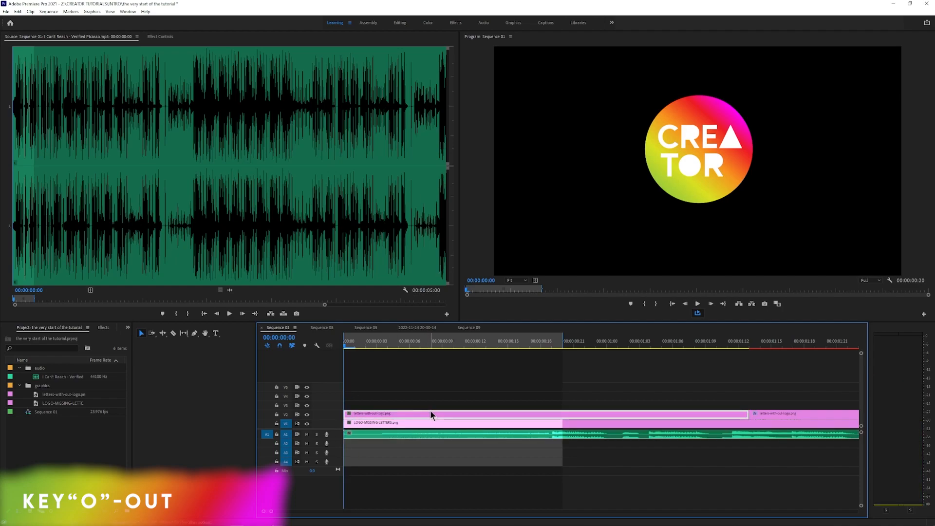
click(307, 415)
click(375, 428)
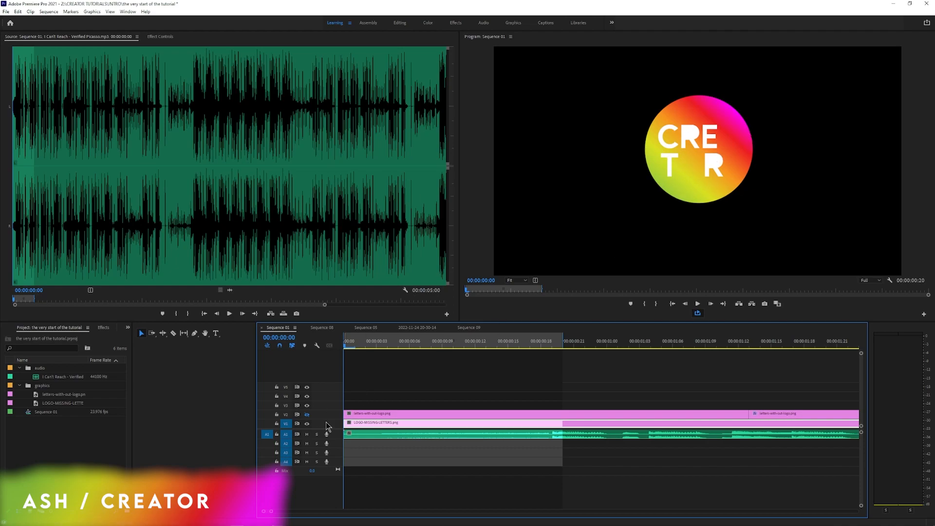
click(308, 415)
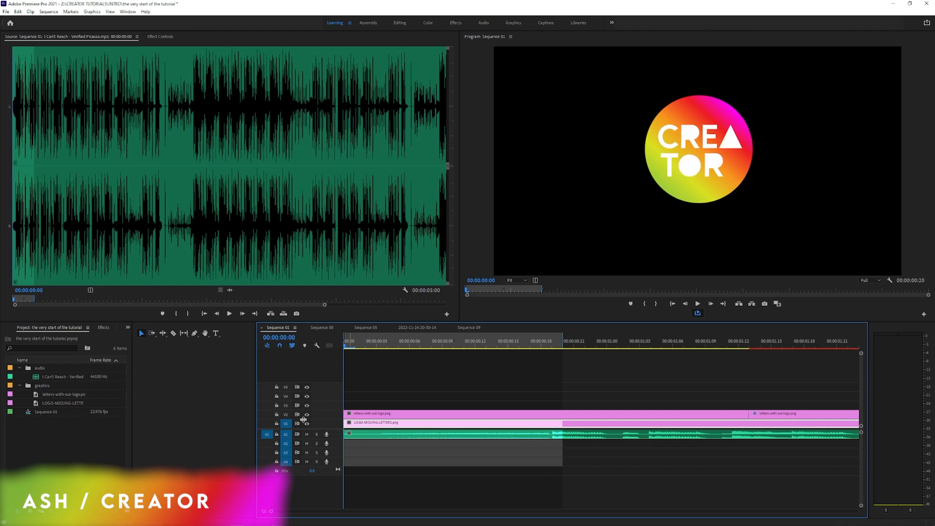
click(307, 424)
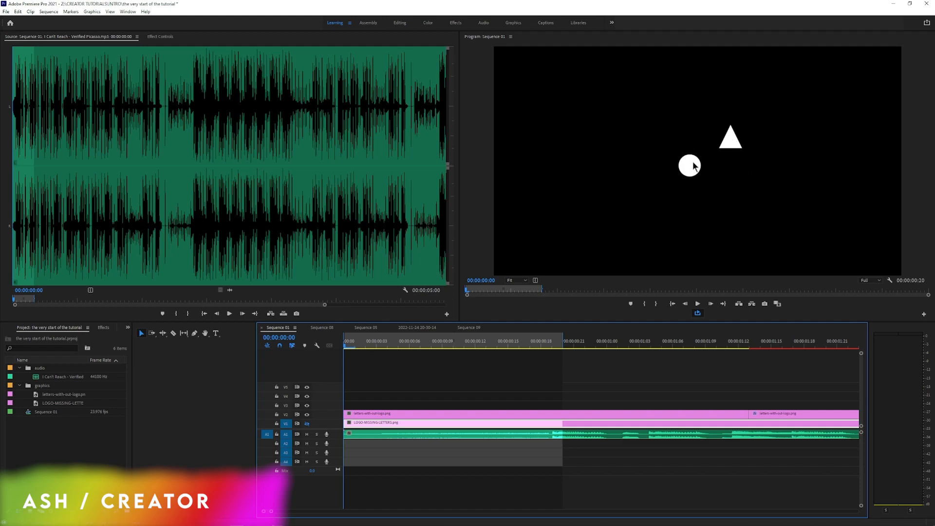
click(307, 424)
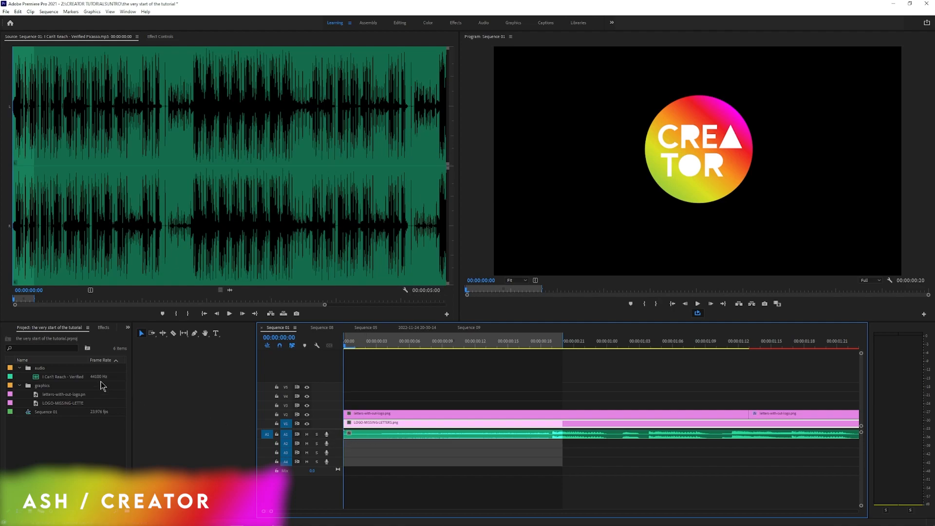
Find the Wave Warp video effect and apply it to both LOGO-MISSING-LETTERS.png and the first letters-with-out-logo.png clip
click(104, 329)
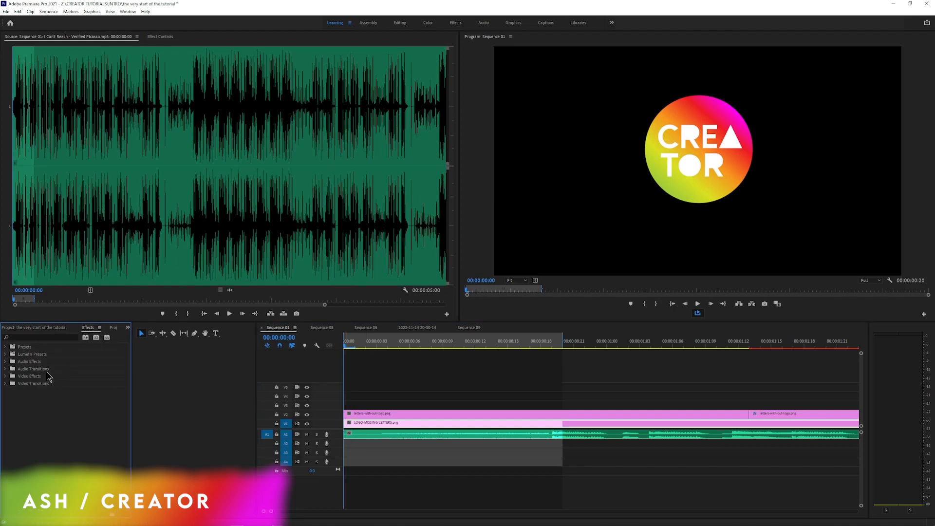
click(37, 336)
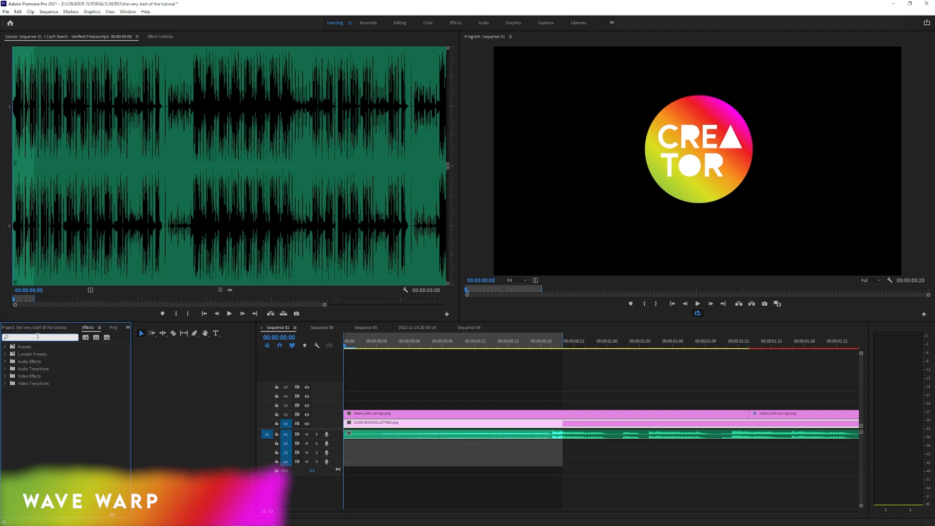
text(wa)
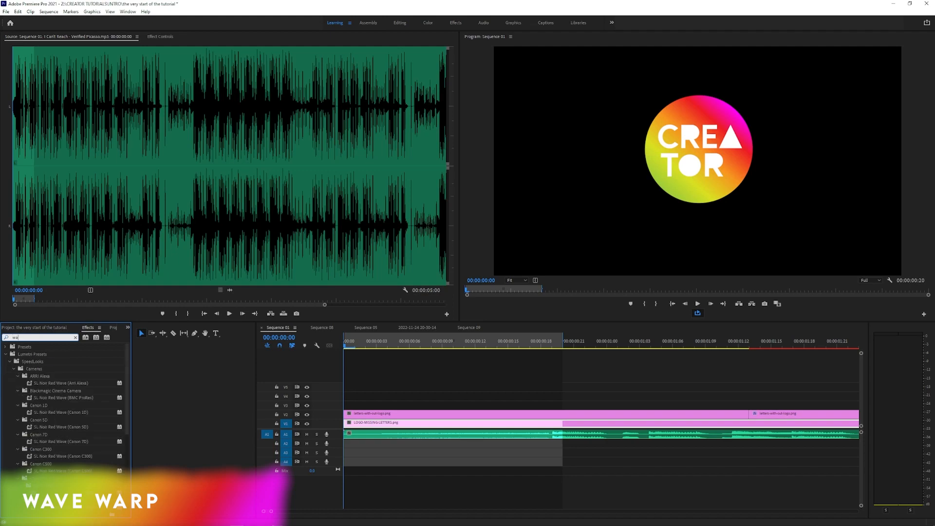
text(ve warp)
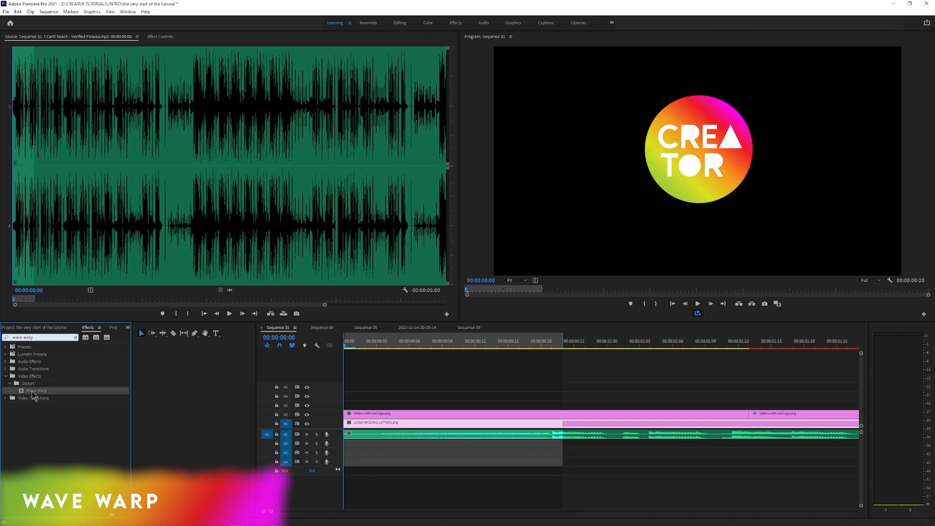
drag(33, 396, 375, 428)
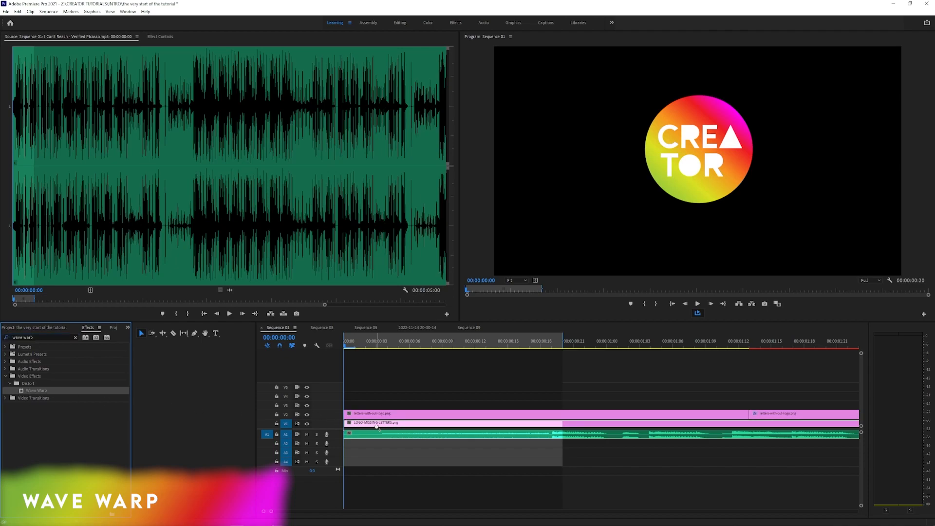
drag(379, 428, 379, 428)
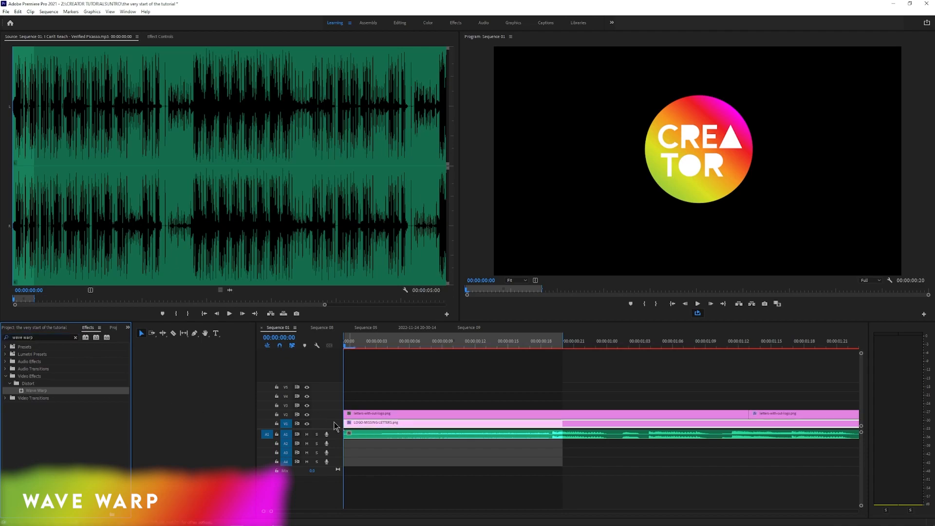
drag(232, 405, 370, 416)
Find the Noise effect under Noise & Grain and apply it to the logo clip and the first letters clip
click(75, 337)
click(57, 336)
text(noise)
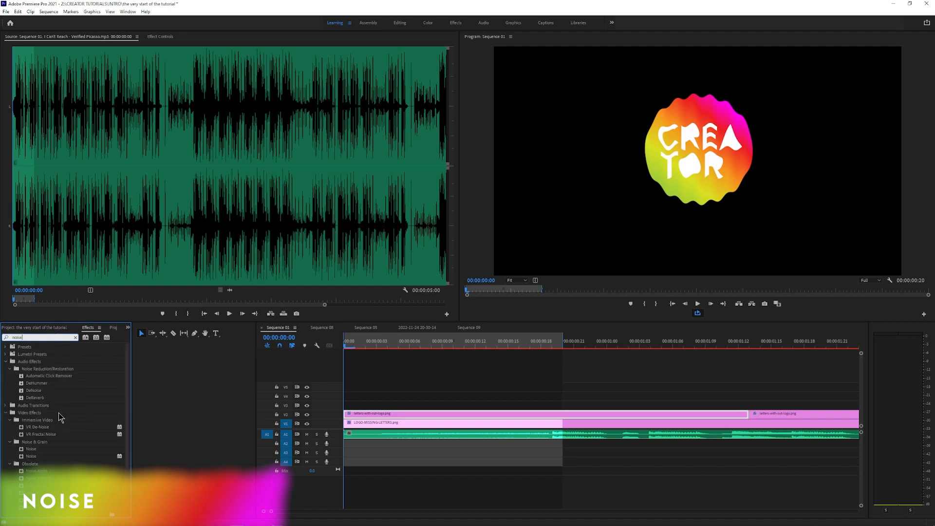
click(32, 456)
drag(32, 456, 380, 425)
drag(32, 457, 390, 413)
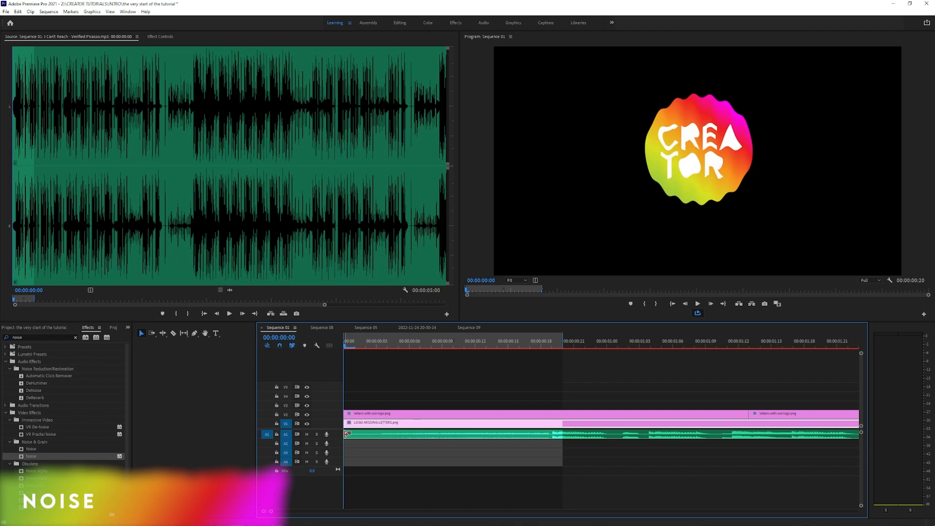
Show the effect settings of the LOGO-MISSING-LETTERS.png clip on V1 and place the playhead at 00:00:00:19
drag(346, 350, 552, 371)
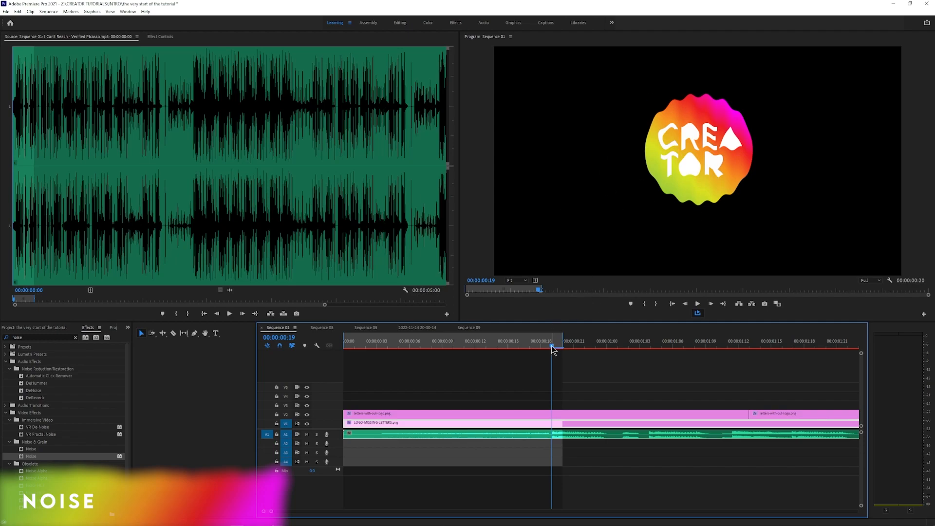
drag(552, 348, 344, 347)
double_click(415, 423)
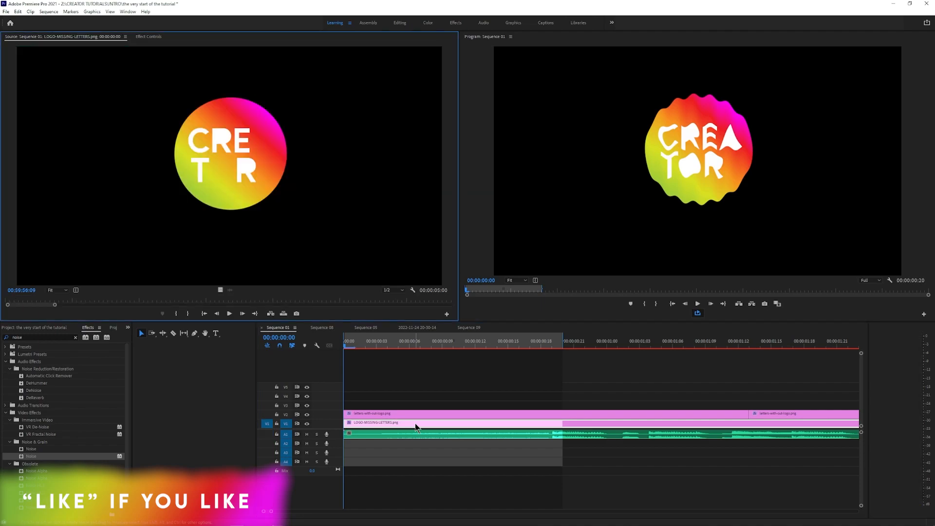
click(157, 38)
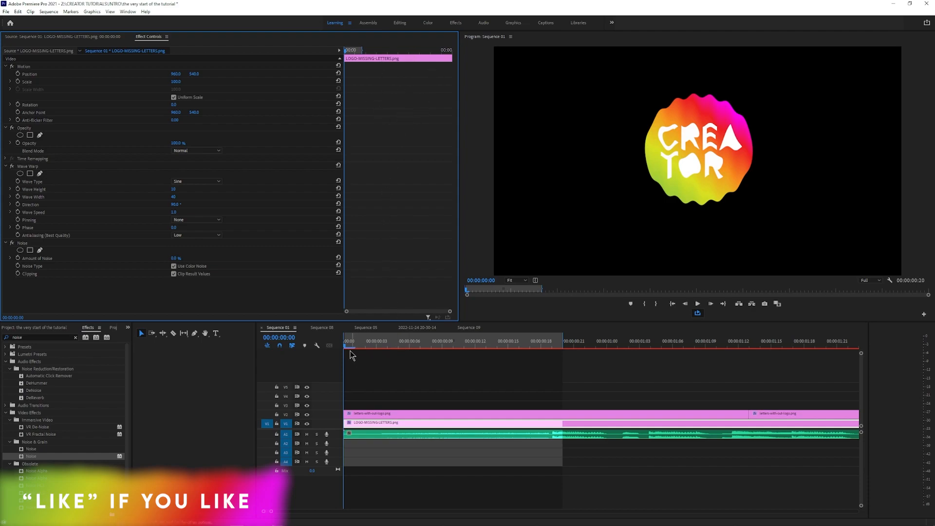
drag(346, 350, 548, 361)
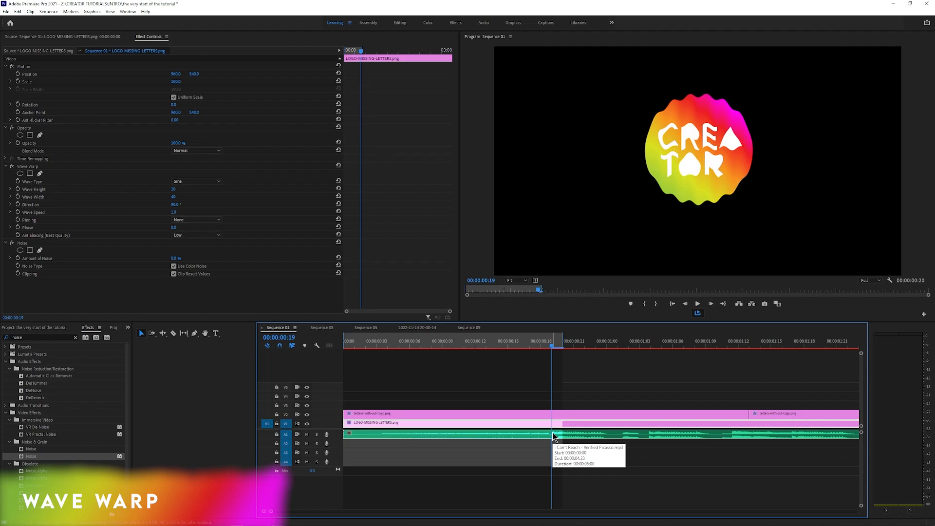
Set Wave Warp's Wave Height to 0 and Wave Width to 1, and start keyframing both at 00:00:00:19
click(174, 189)
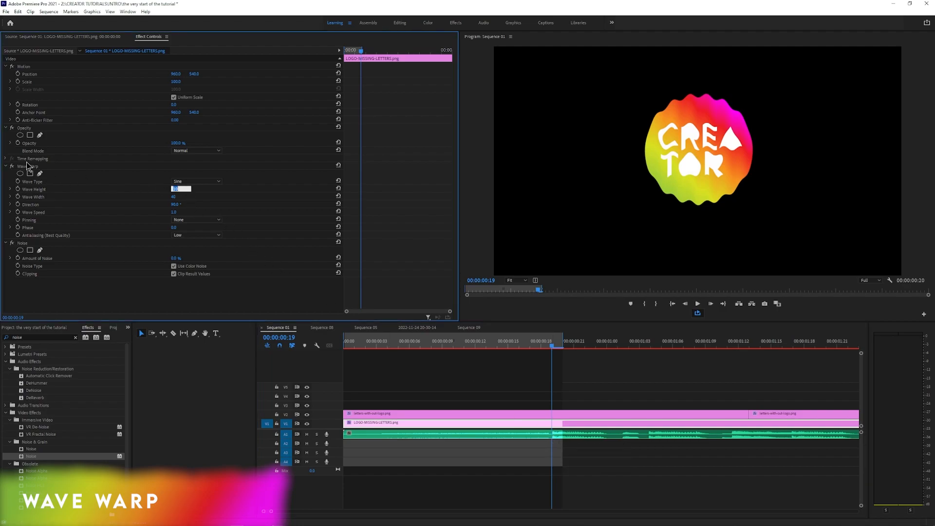
text(0)
key(Tab)
text(0)
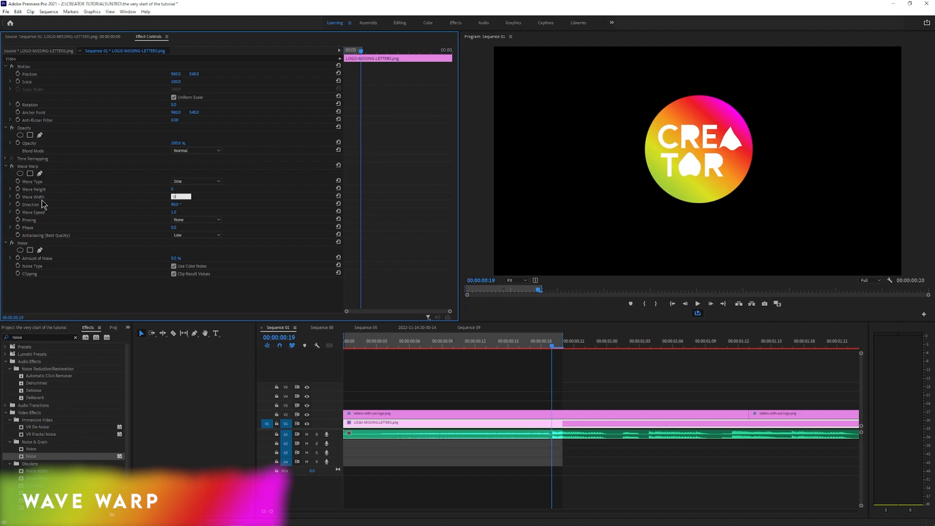
key(Return)
click(17, 197)
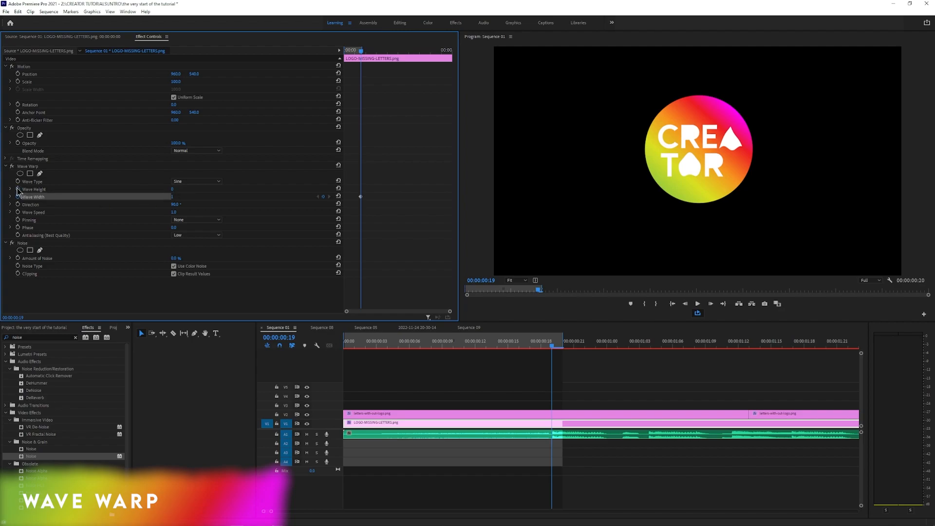
click(17, 190)
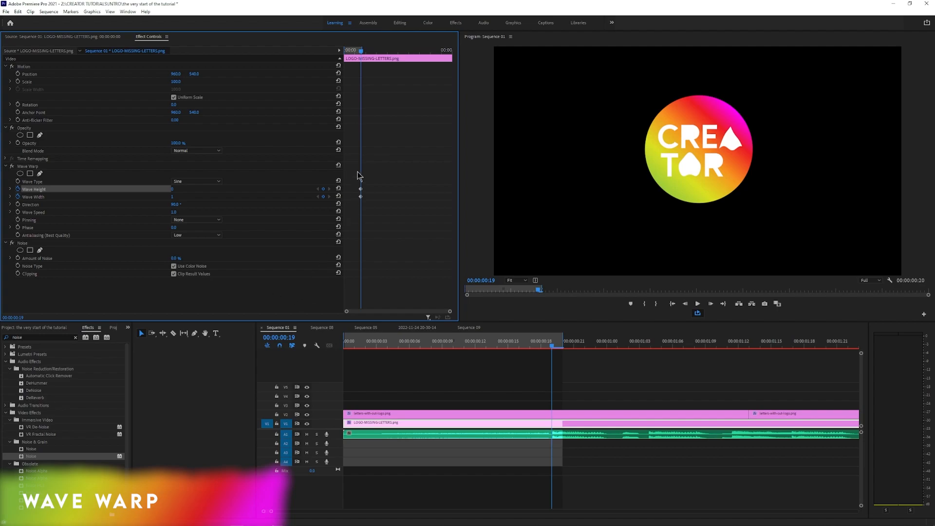
At the clip's first frame, keyframe Wave Height at about 435 and Wave Width at 3
drag(361, 53, 342, 58)
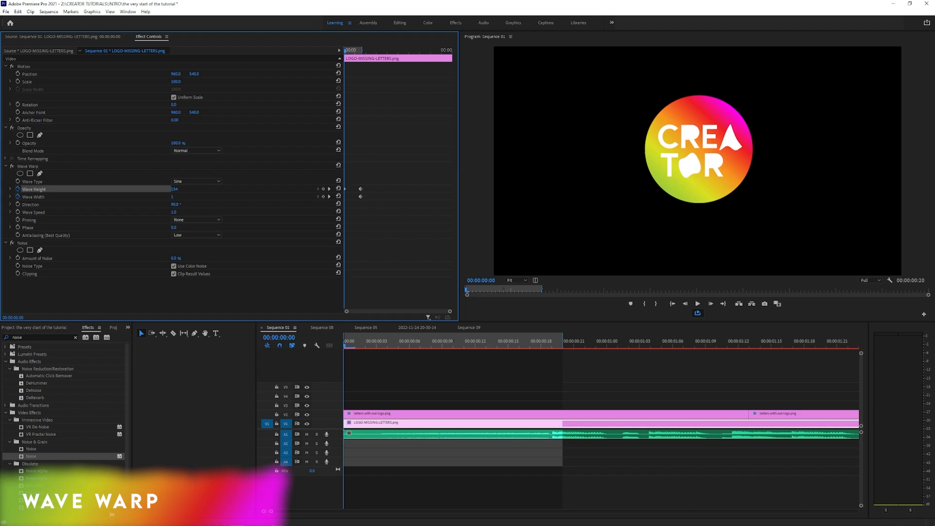
click(172, 197)
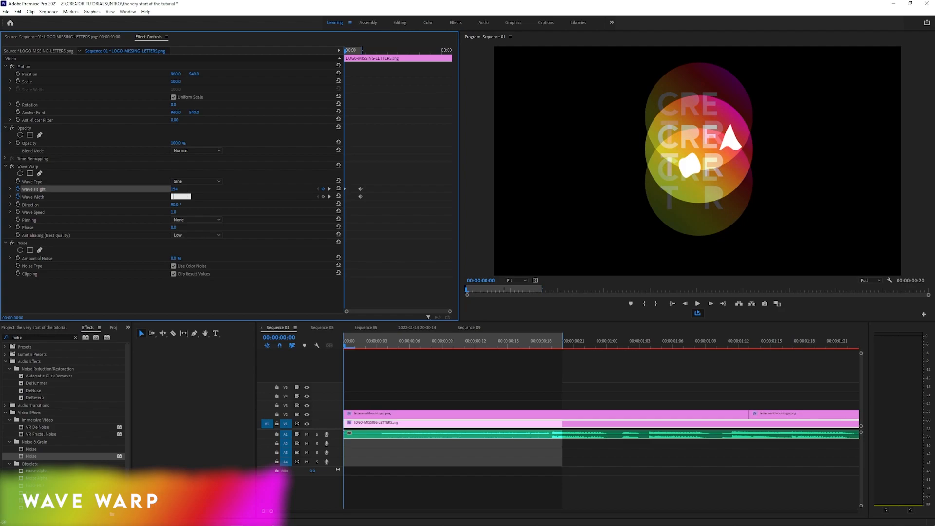
key(Return)
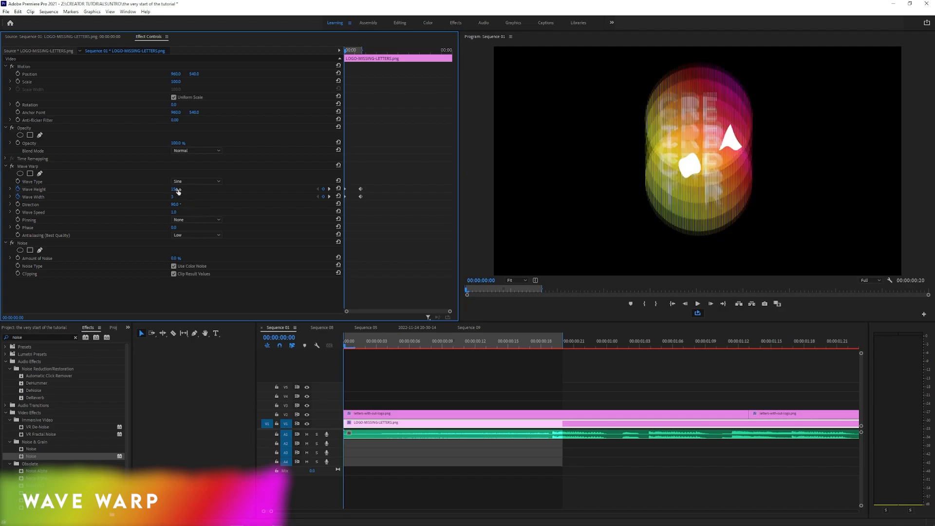
drag(174, 189, 311, 189)
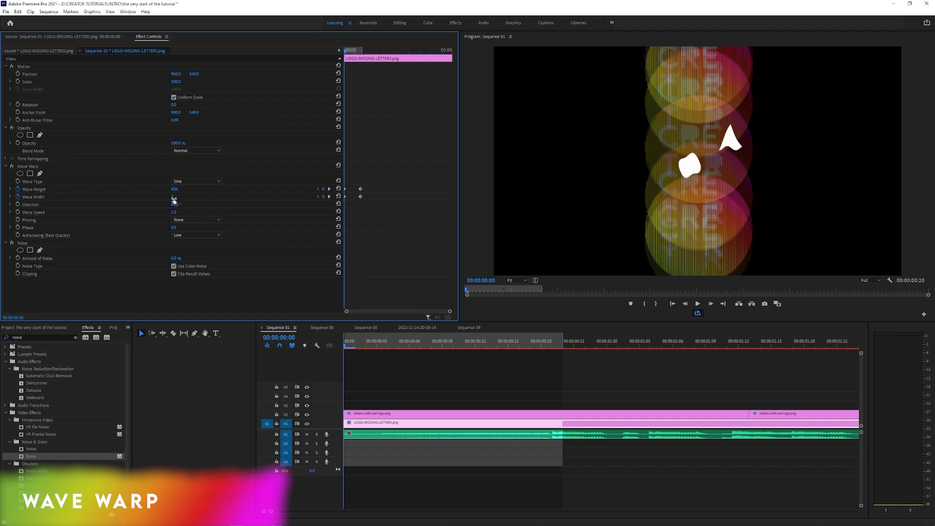
Scrub from the start to 00:00:00:19 to preview the logo's Wave Warp animation
click(347, 53)
drag(347, 53, 361, 58)
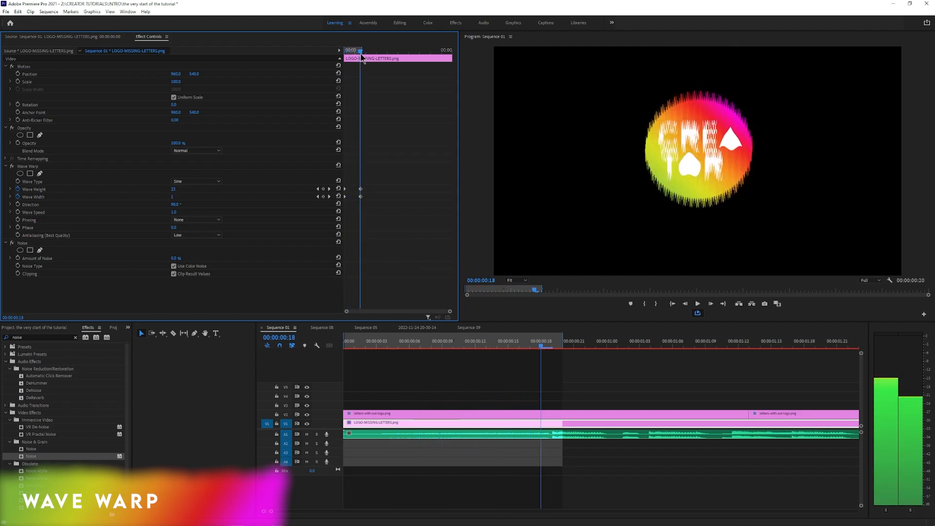
drag(362, 57, 362, 58)
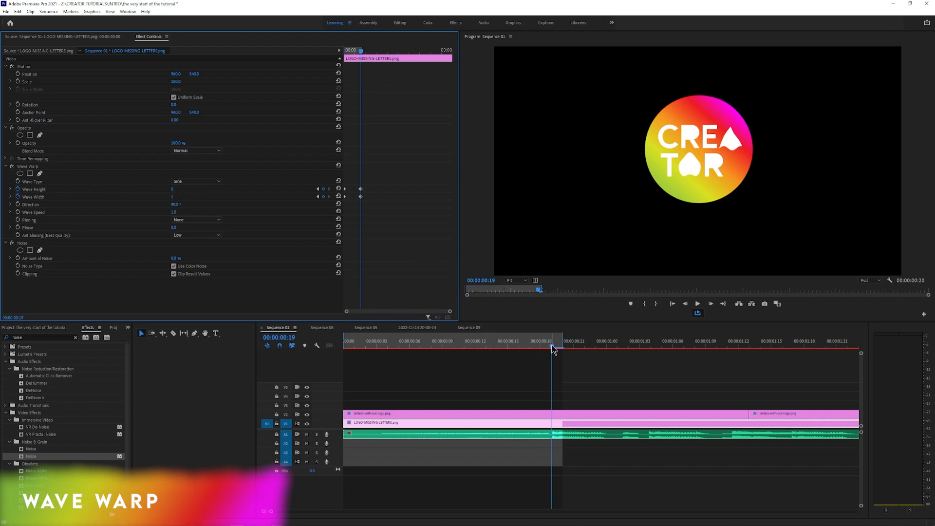
At the first frame of the first letters-with-out-logo.png clip, set Wave Height to 436 and Wave Width to 3, and start keyframing both
drag(553, 350, 340, 377)
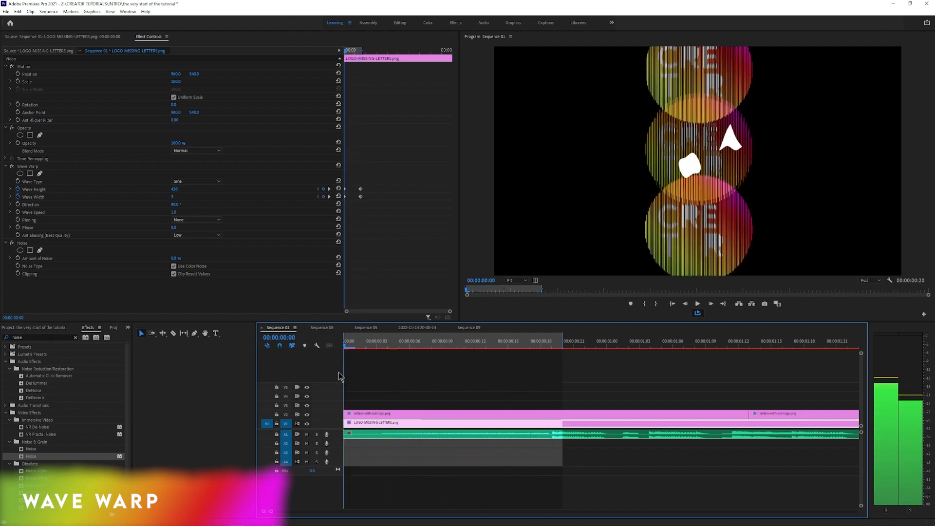
click(366, 414)
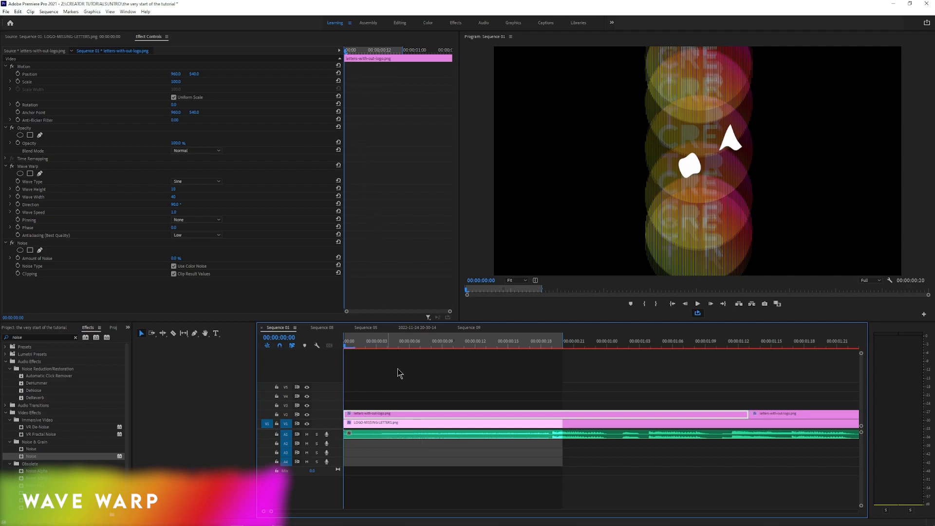
click(390, 423)
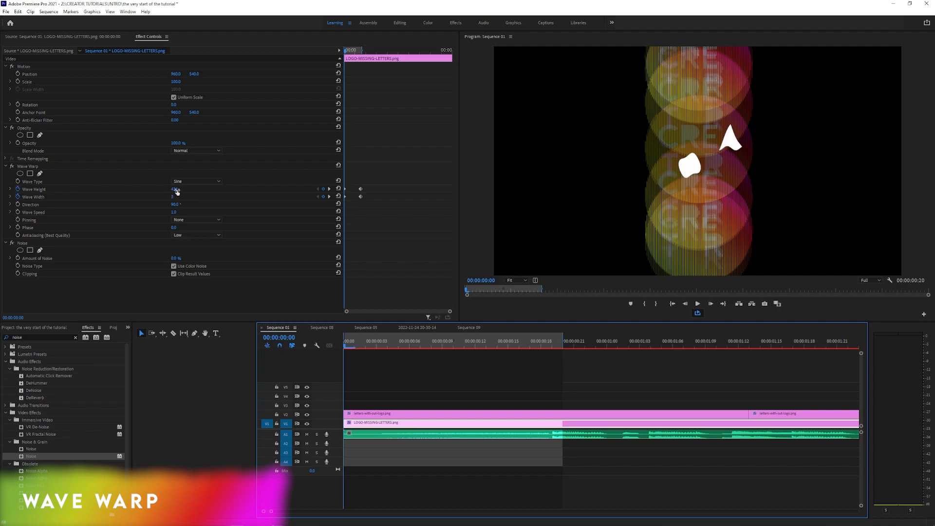
click(399, 414)
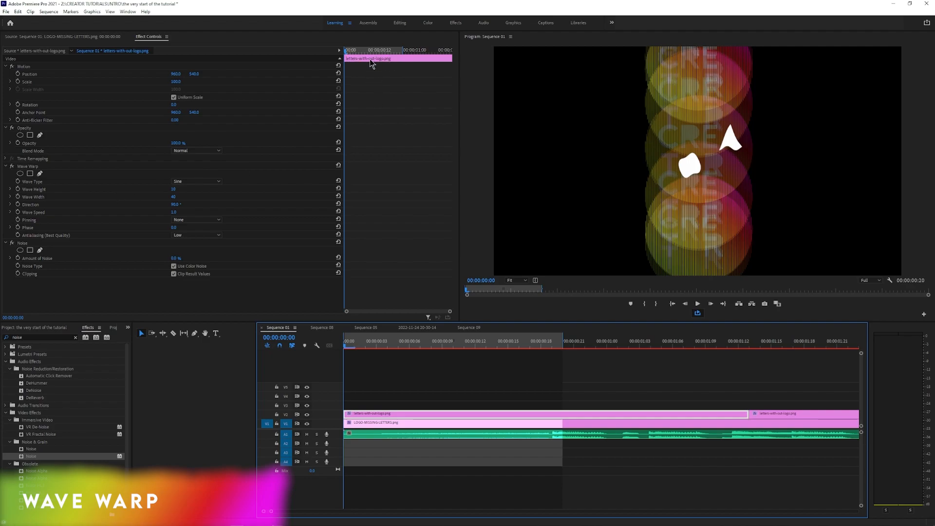
click(175, 189)
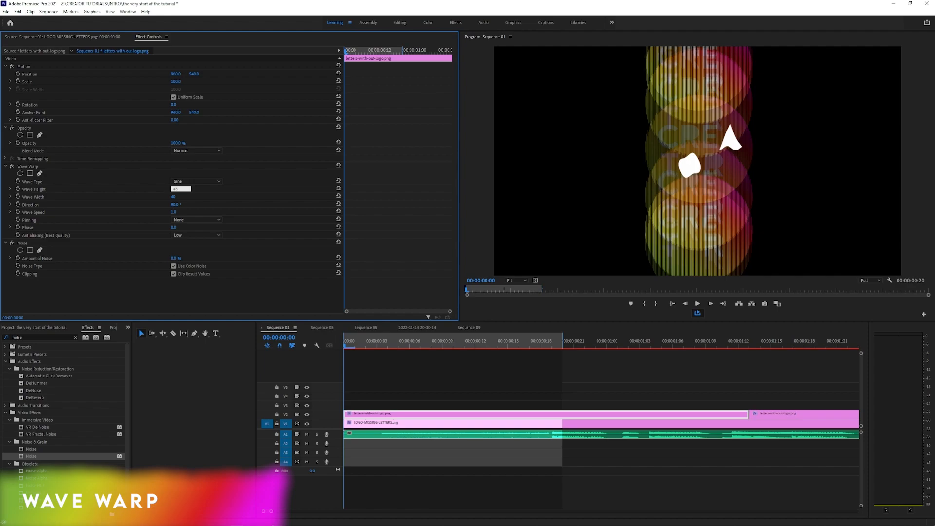
click(179, 196)
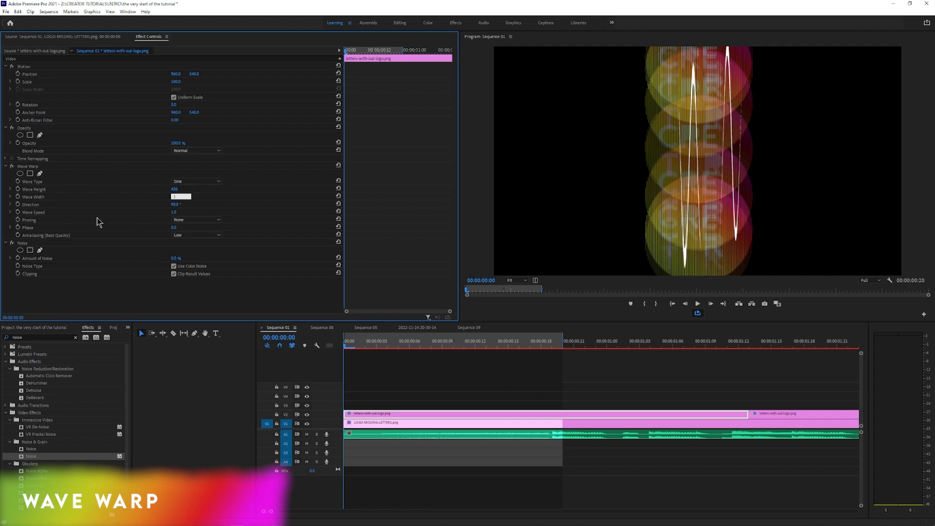
click(18, 197)
click(18, 189)
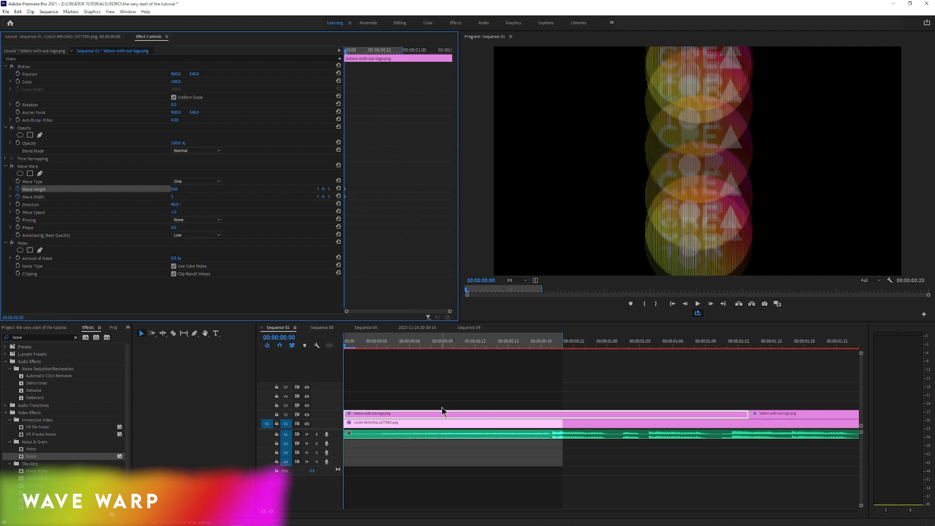
At 00:00:00:19, keyframe the letters clip's Wave Height at 0 and Wave Width at 1, and scrub from the start to preview the warp
drag(346, 347, 549, 359)
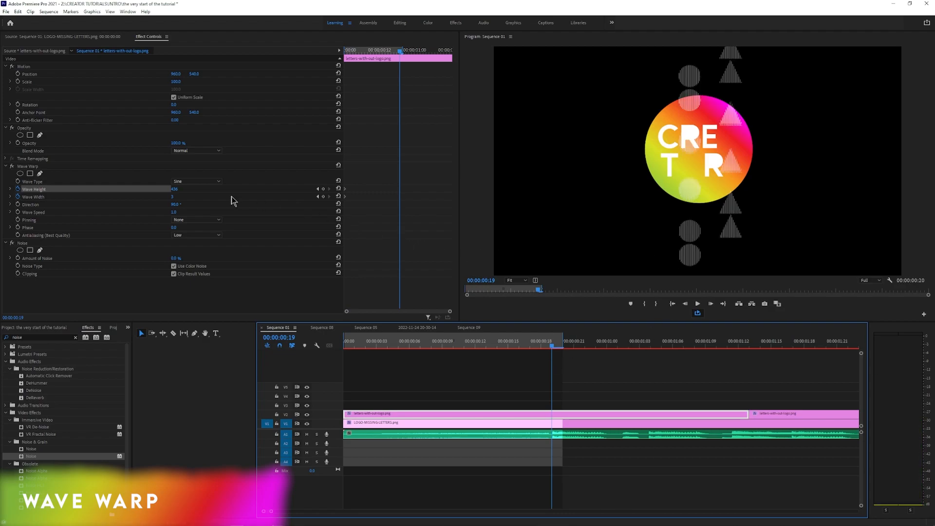
click(176, 189)
text(0)
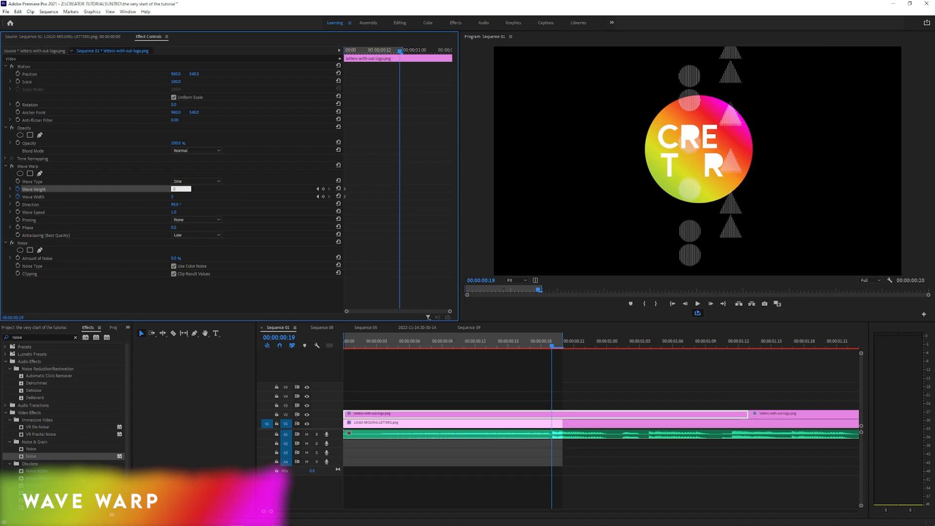
click(174, 197)
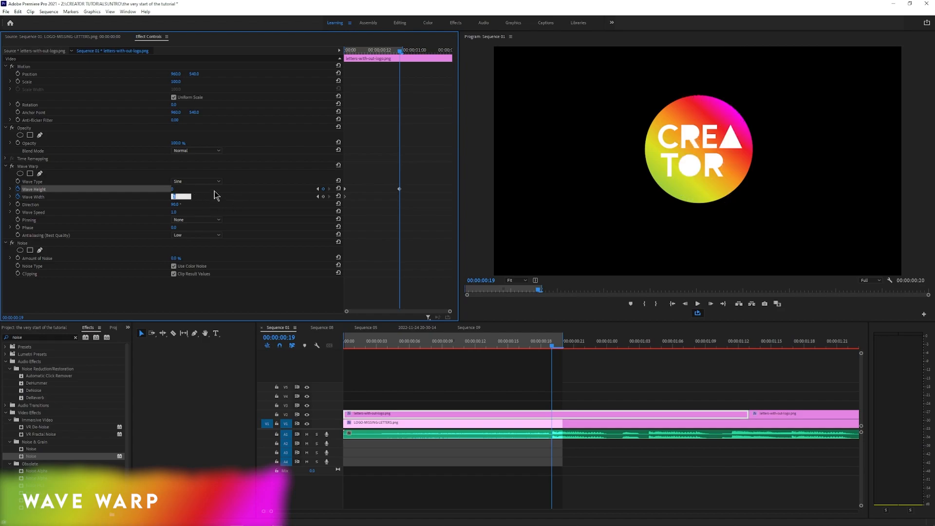
text(0)
key(Return)
drag(400, 55, 341, 66)
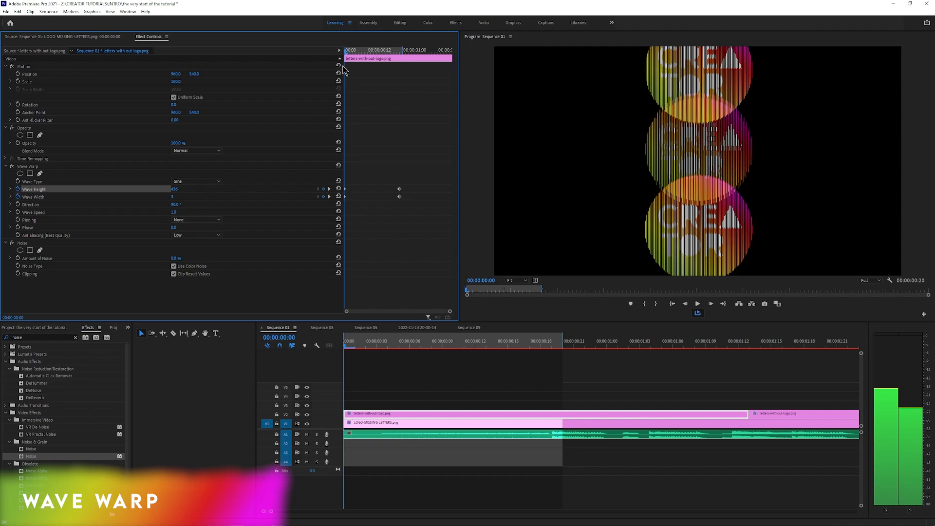
drag(345, 70, 400, 77)
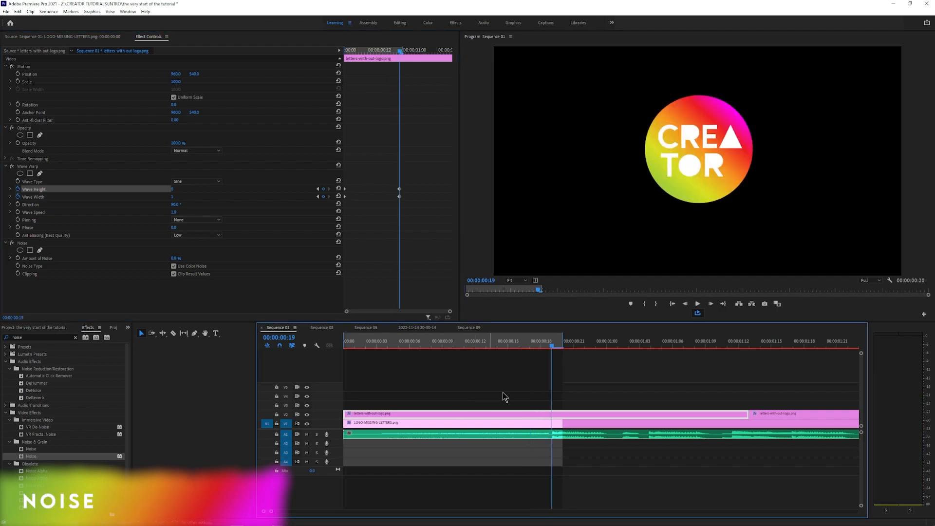
Keyframe the LOGO-MISSING-LETTERS.png clip's Amount of Noise at 100% on the first frame and 0% at 00:00:00:19
drag(554, 351, 341, 380)
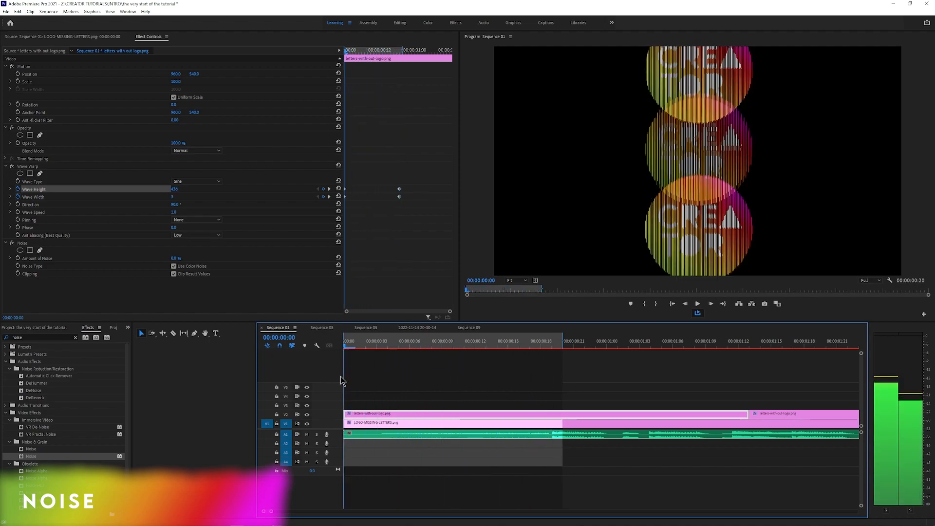
click(364, 423)
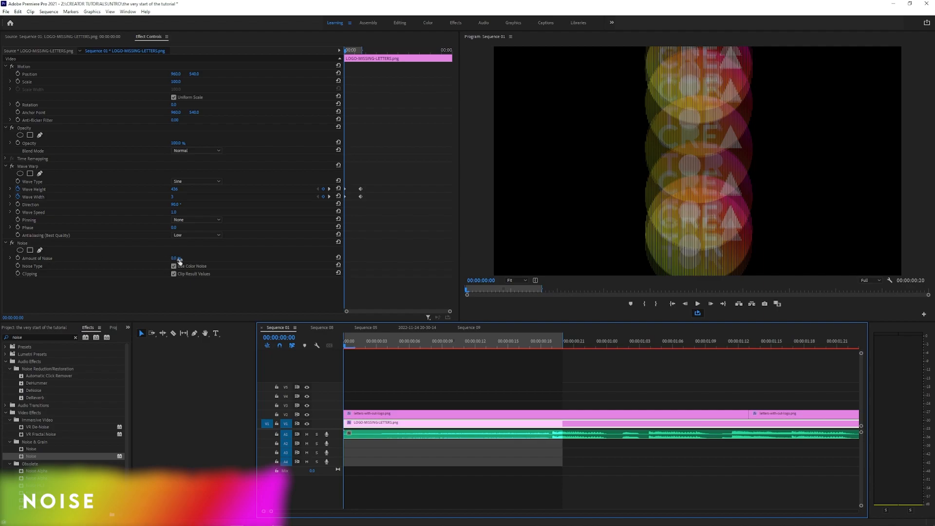
drag(180, 259, 200, 259)
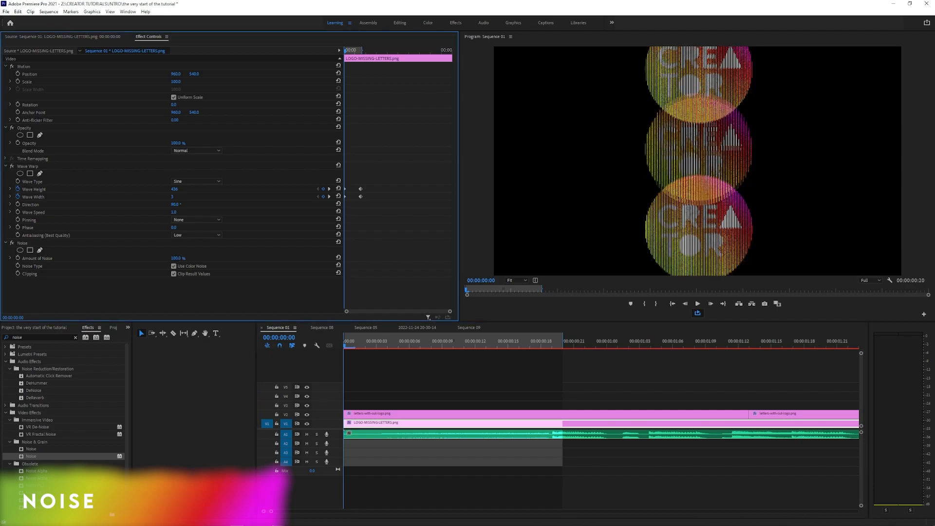
click(18, 259)
drag(346, 55, 363, 55)
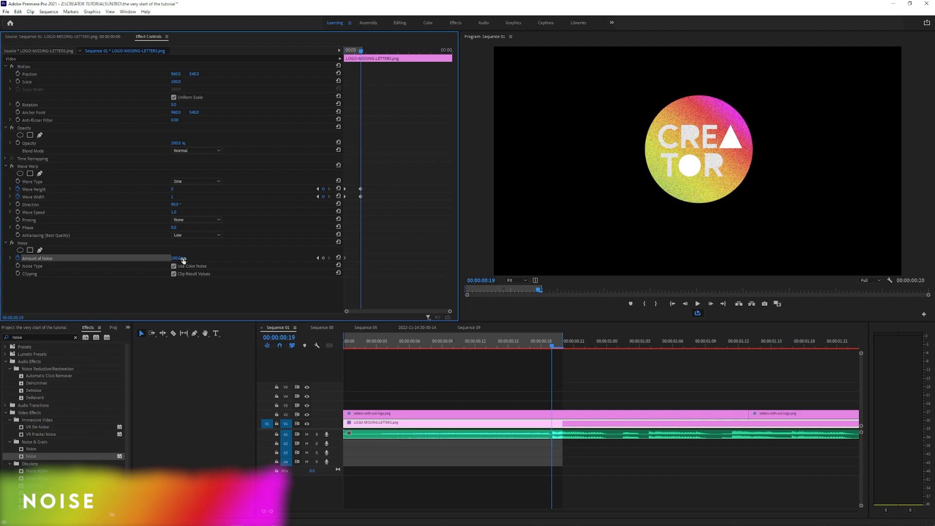
click(185, 258)
text(0)
click(18, 258)
click(530, 274)
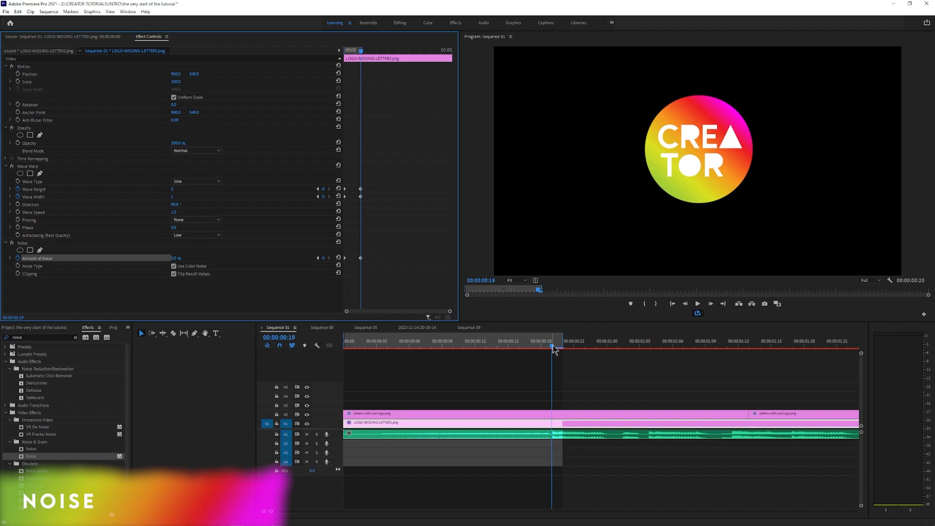
drag(554, 350, 562, 389)
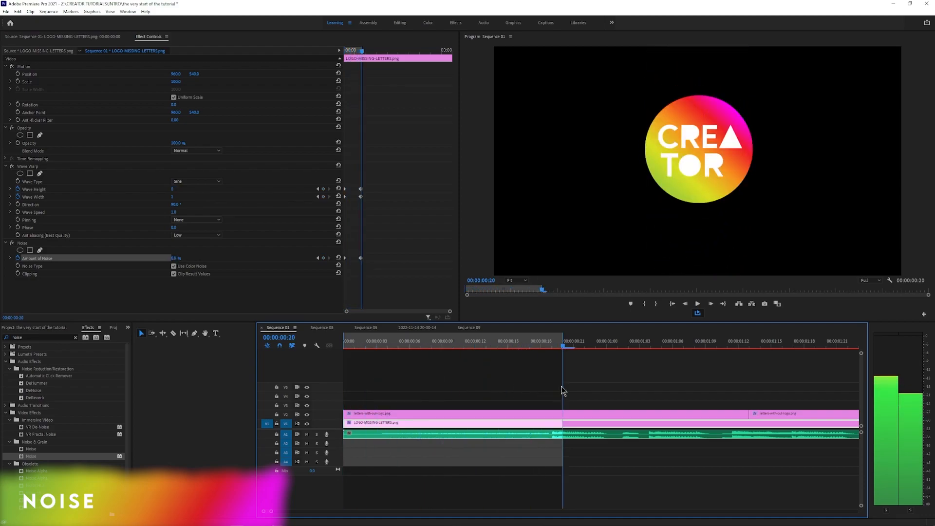
Keyframe the first letters-with-out-logo.png clip's Amount of Noise at 100% on the first frame and 0% at 00:00:00:19
click(439, 414)
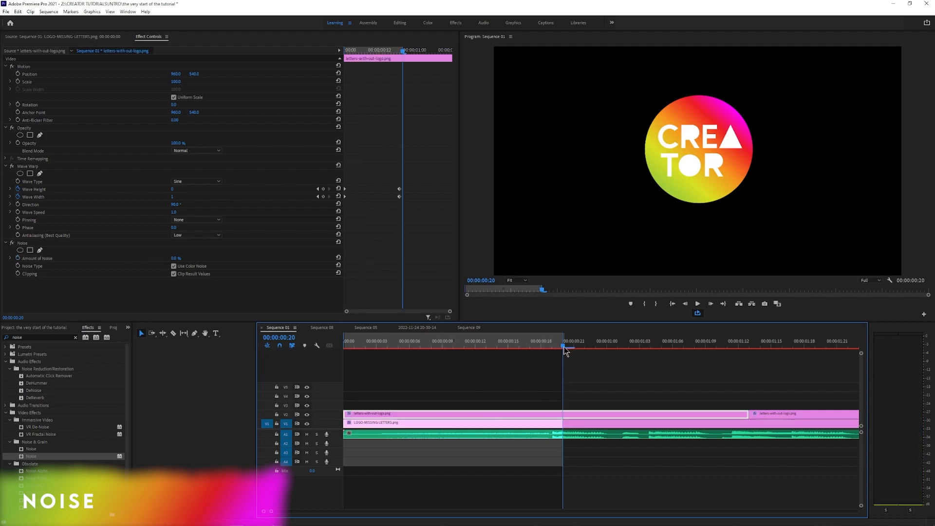
drag(563, 347, 344, 372)
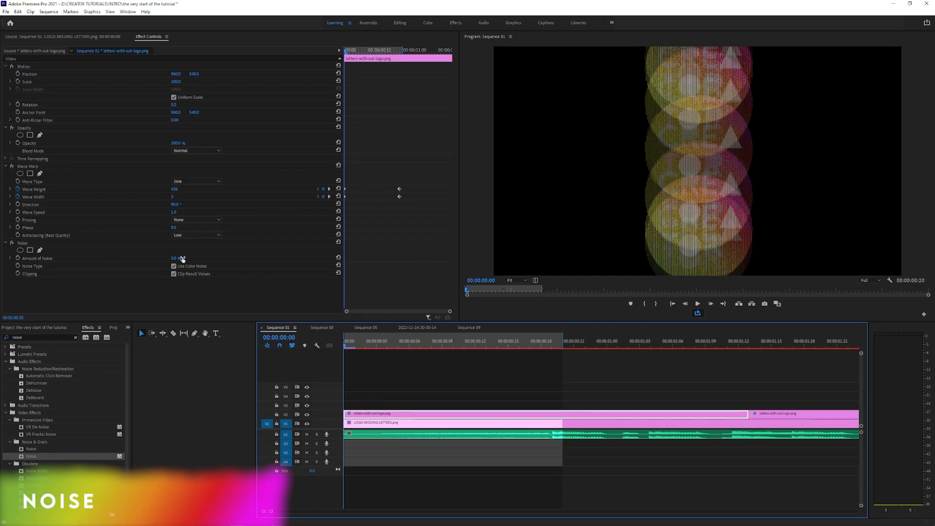
drag(181, 259, 229, 259)
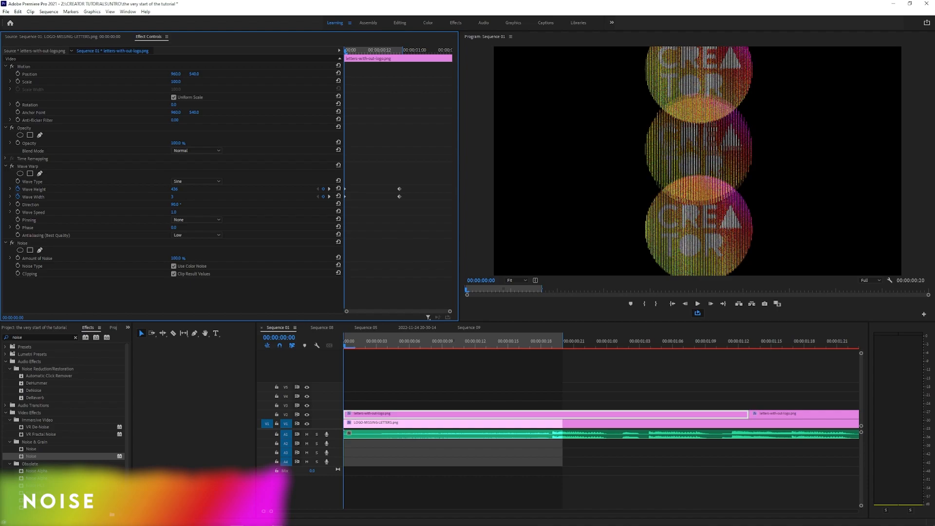
click(18, 258)
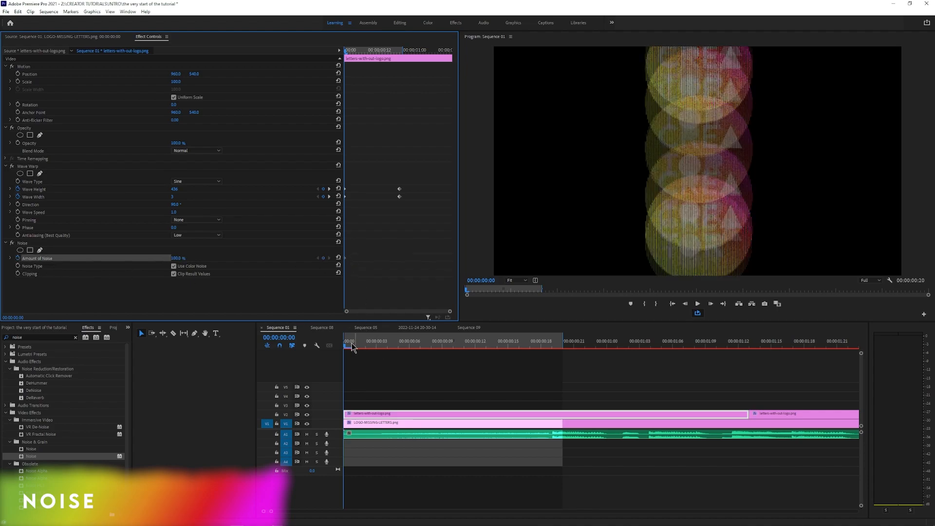
drag(354, 346, 551, 365)
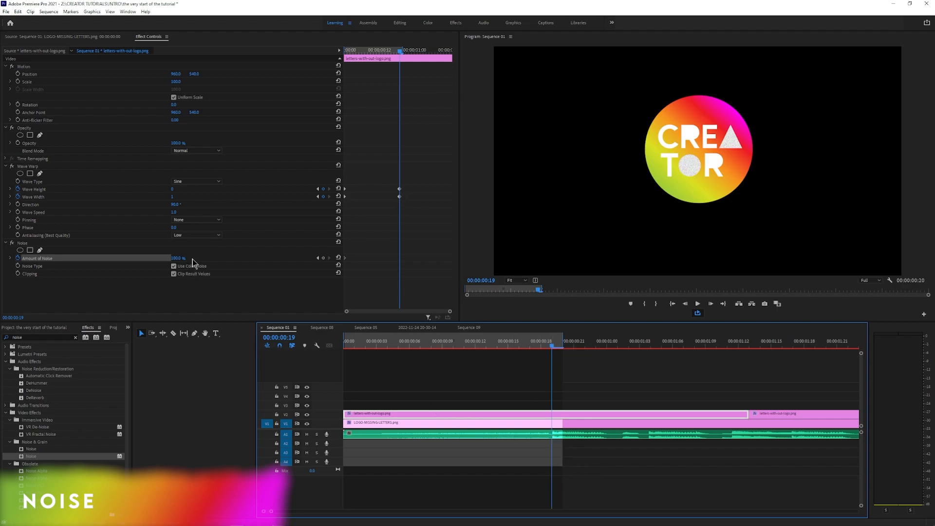
drag(183, 258, 158, 258)
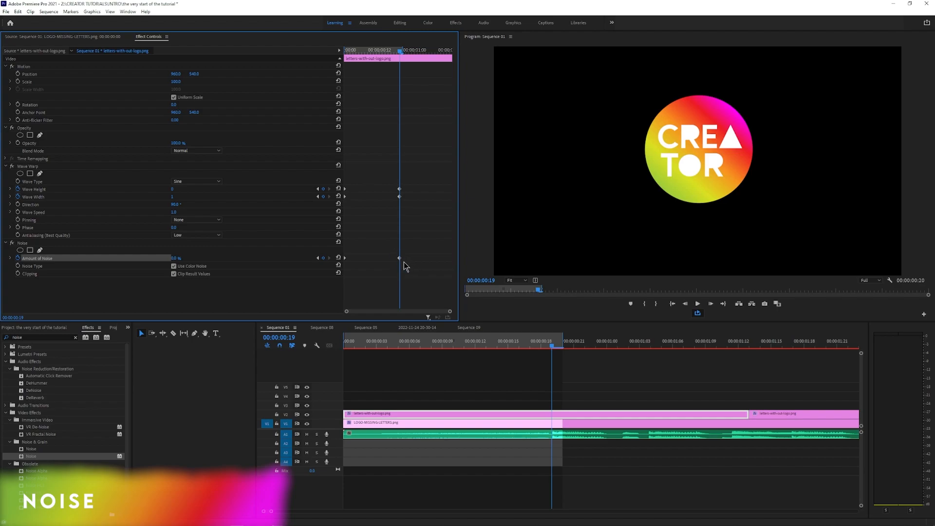
Play the sequence from the start to preview the combined Wave Warp and Noise animation
drag(554, 351, 347, 374)
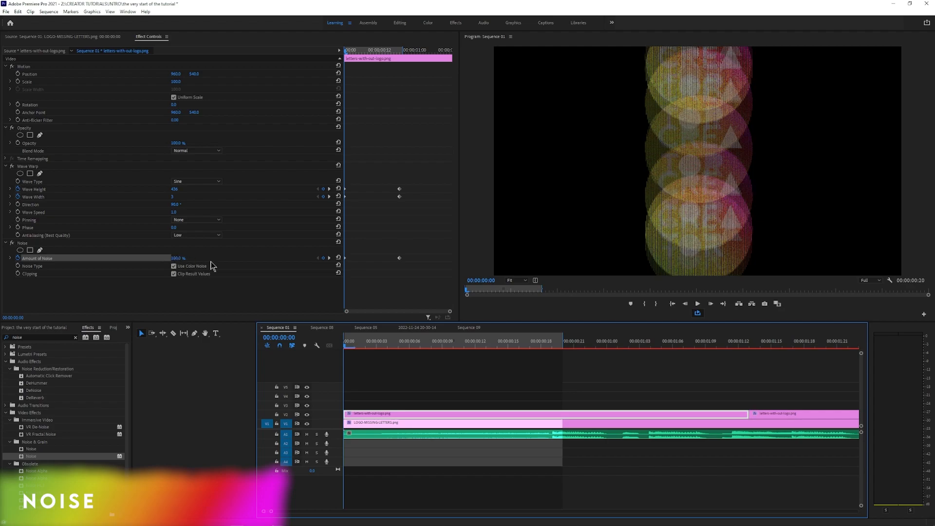
click(697, 303)
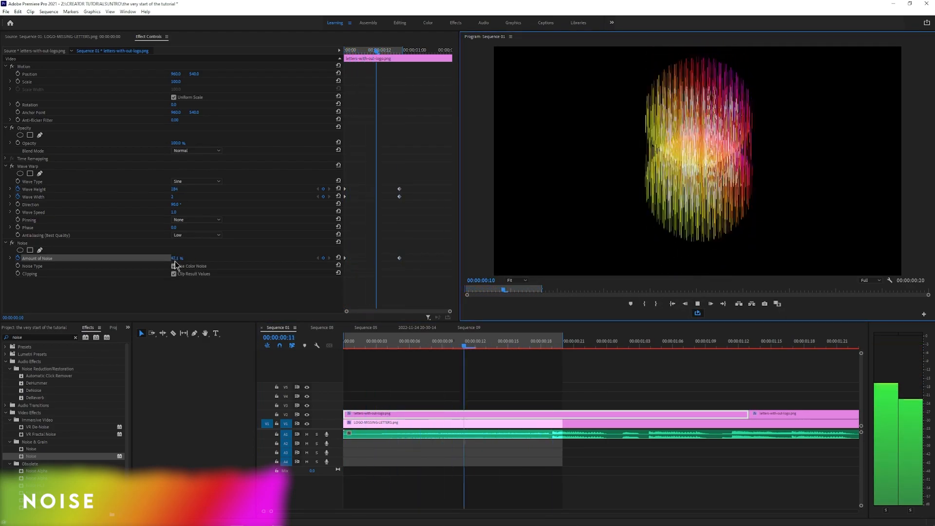
key(space)
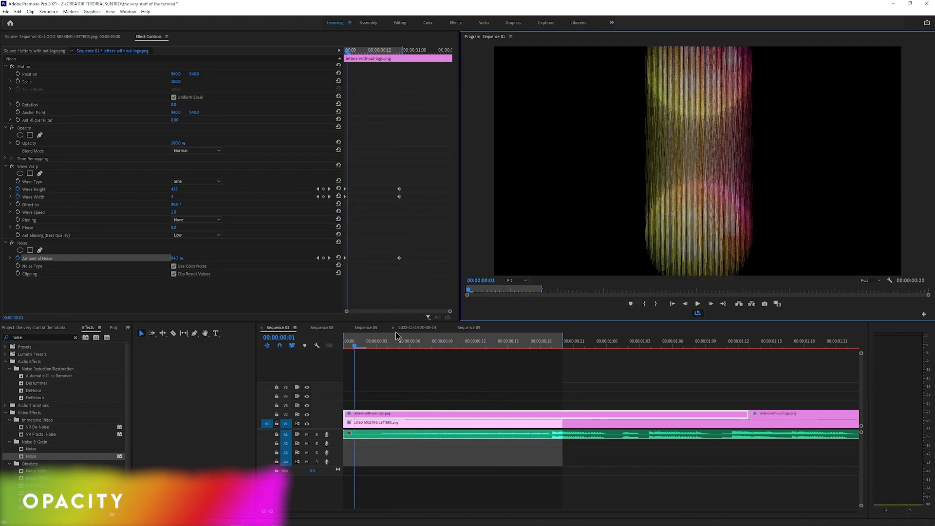
Keyframe the LOGO-MISSING-LETTERS.png clip's Opacity at 20% on the first frame and 100% at 00:00:00:09
click(350, 346)
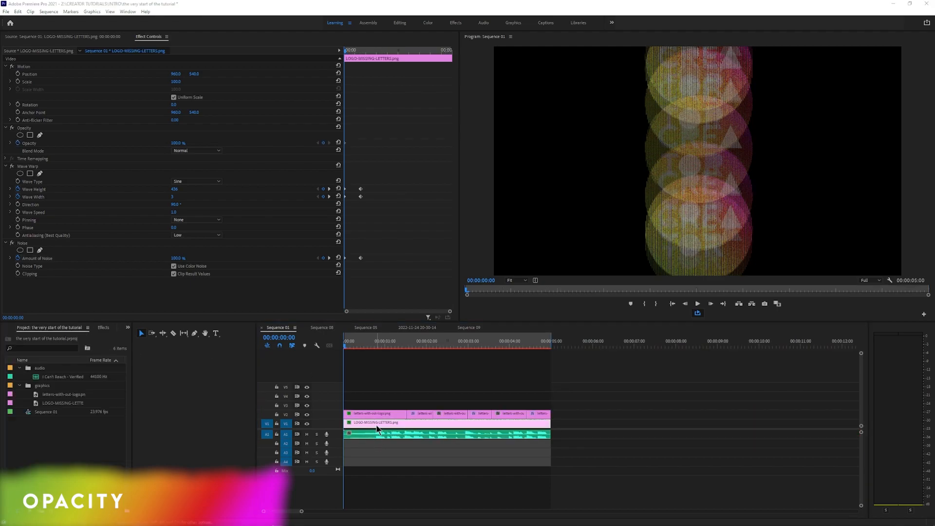
click(378, 427)
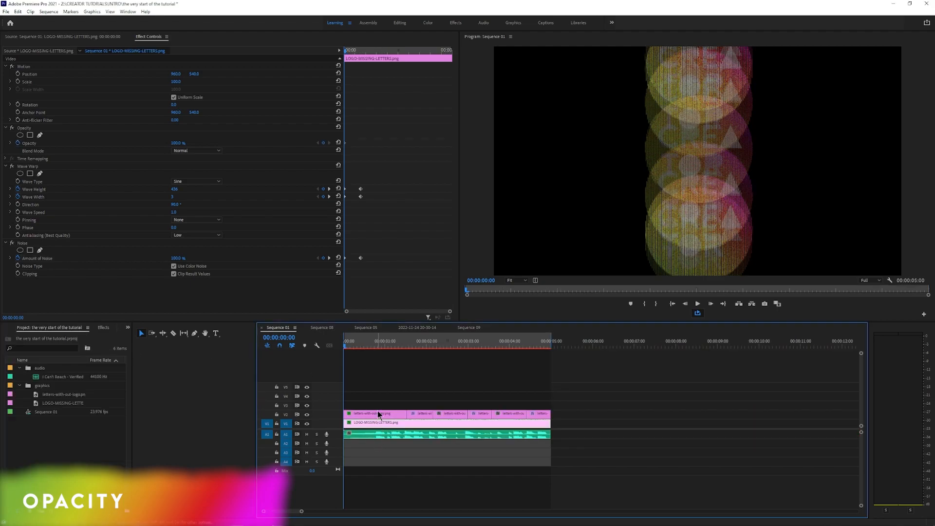
click(381, 414)
click(382, 422)
click(381, 413)
click(380, 422)
drag(183, 144, 158, 145)
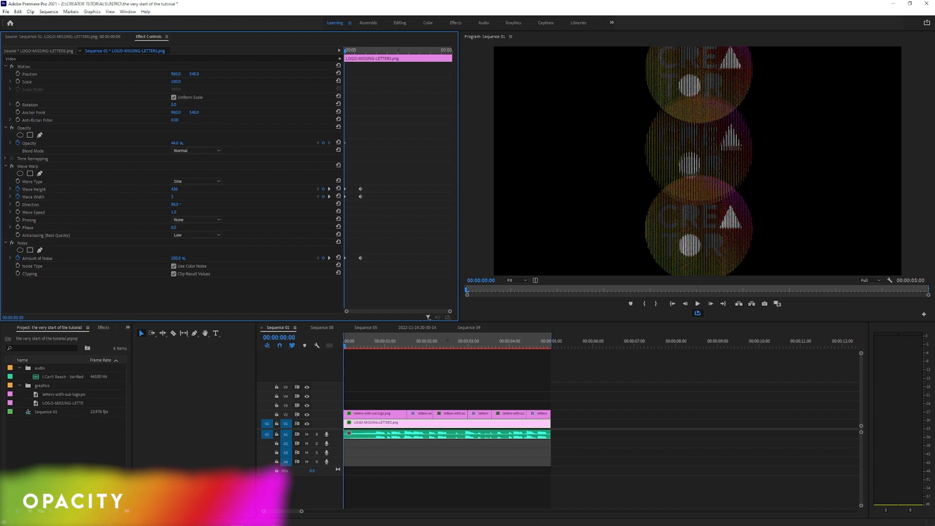
click(180, 143)
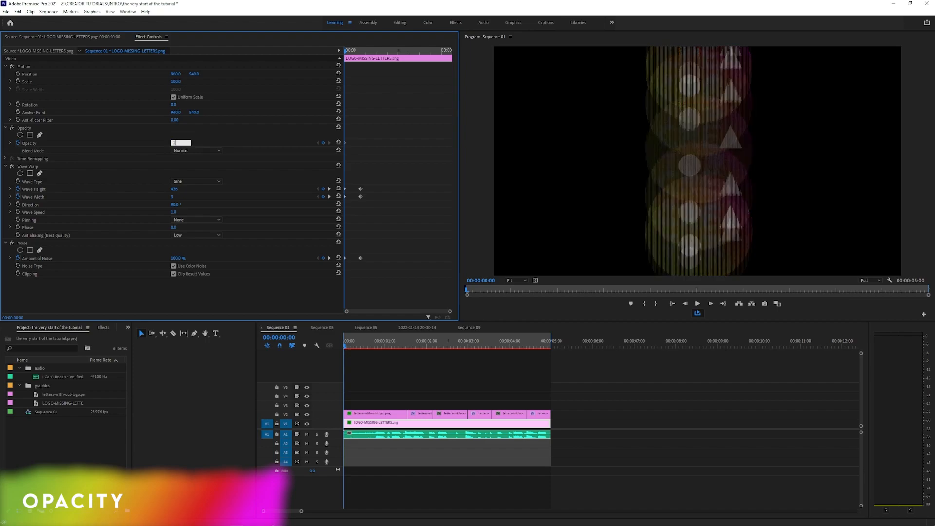
key(Return)
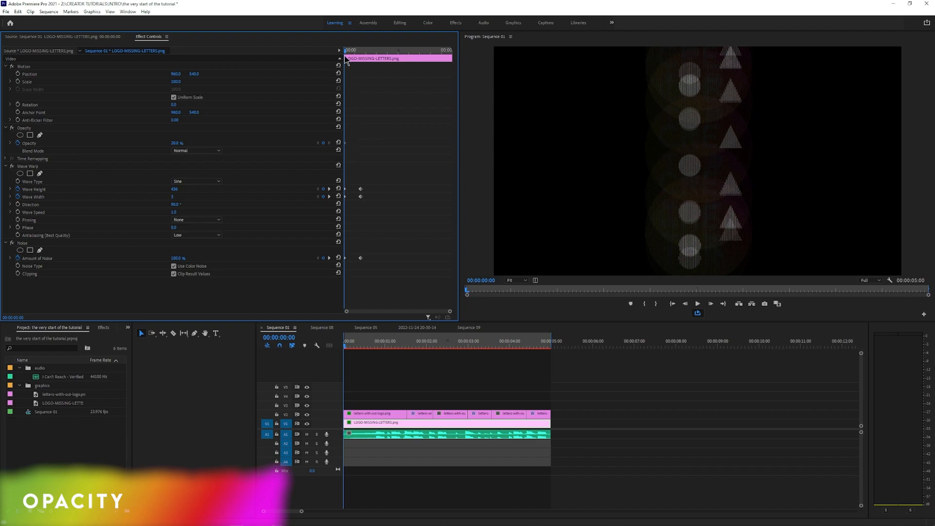
drag(346, 54, 354, 56)
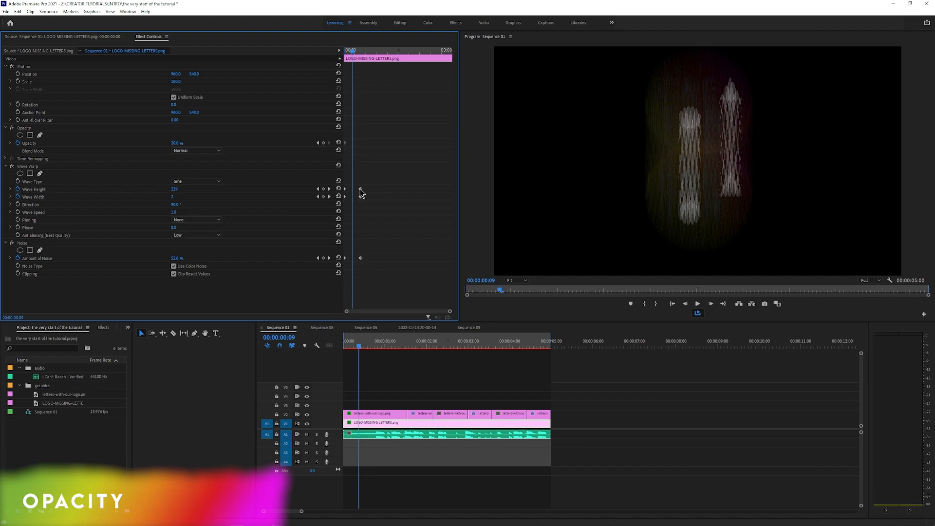
drag(181, 144, 187, 143)
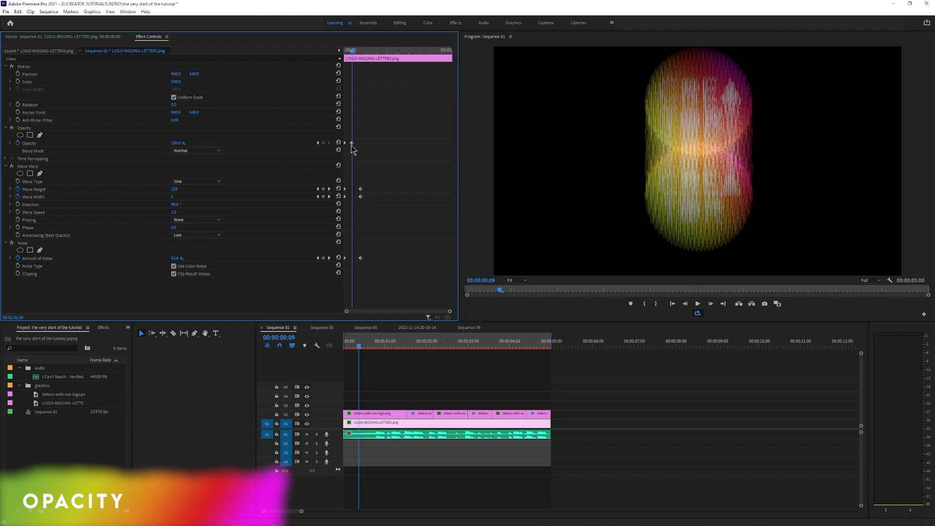
Keyframe the first letters-with-out-logo.png clip's Opacity at 20% on the first frame and 100% at 00:00:00:09
click(375, 414)
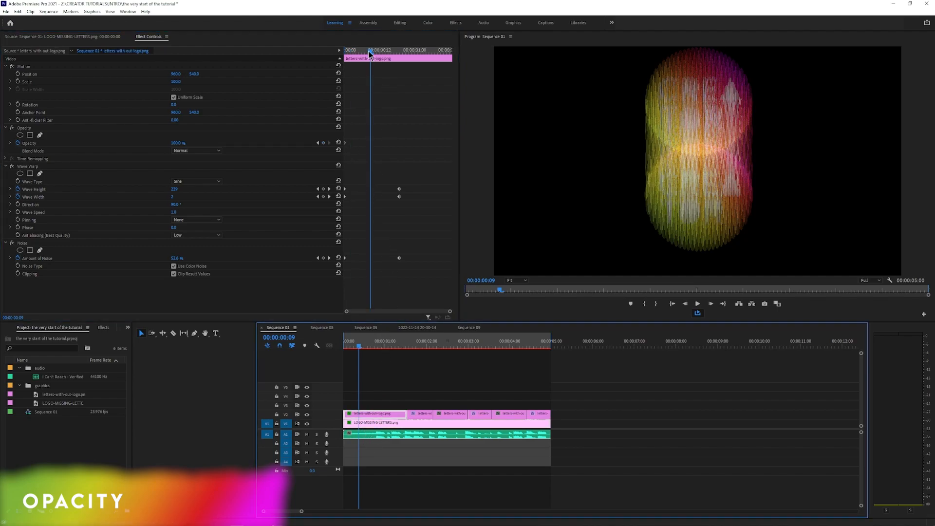
drag(372, 55, 345, 56)
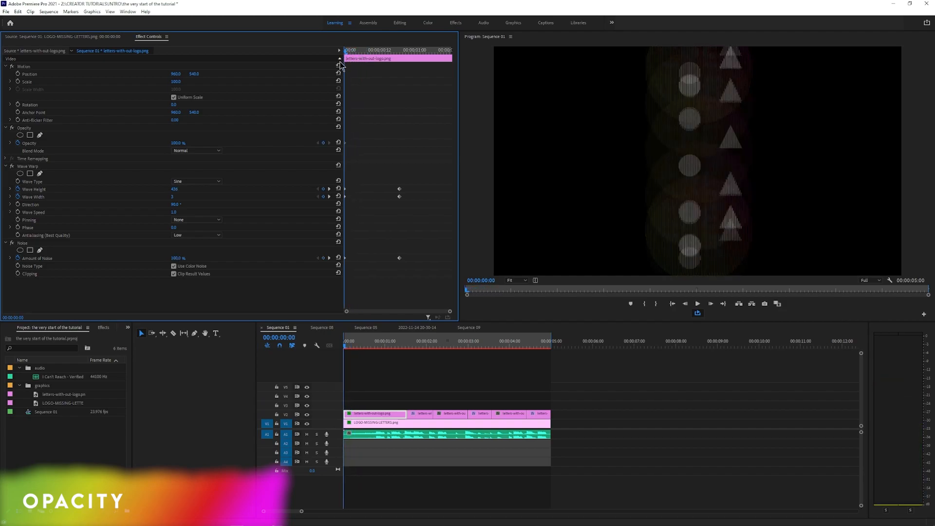
click(181, 142)
text(20)
key(Return)
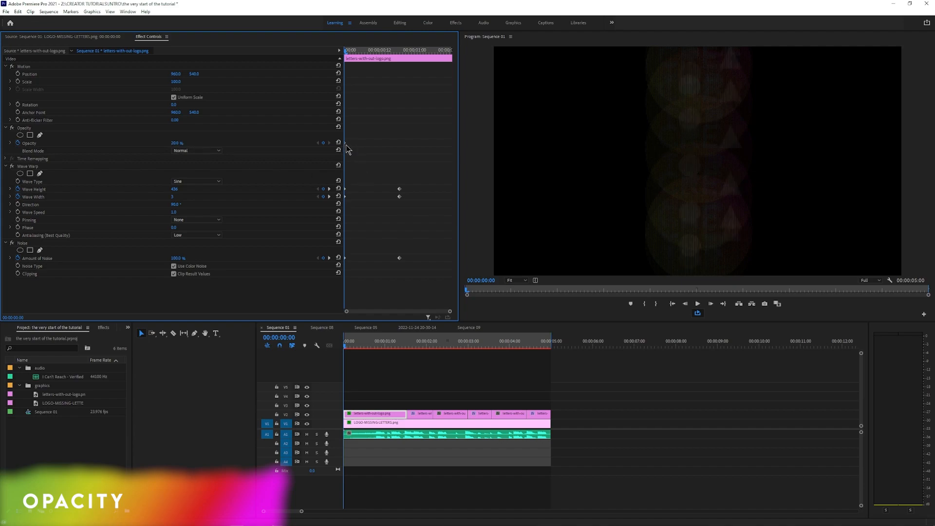
drag(347, 53, 370, 57)
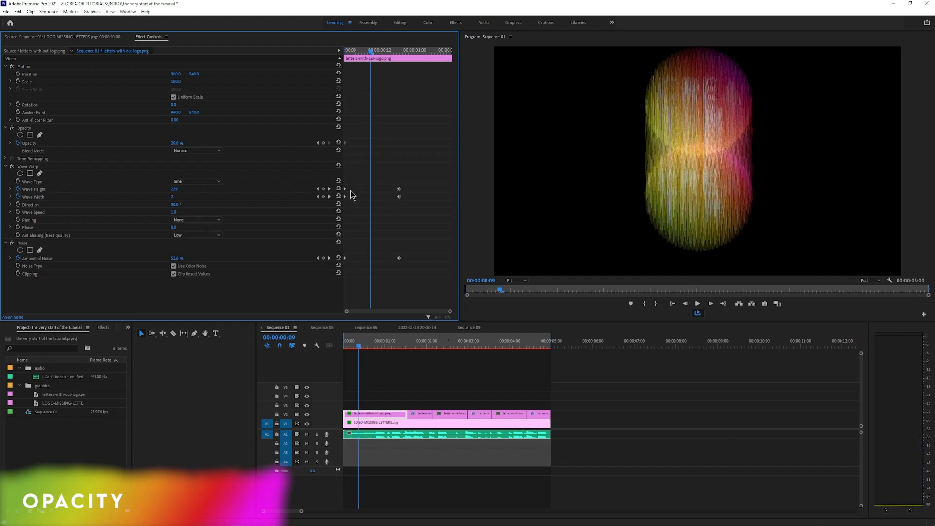
click(174, 143)
text(100)
key(Return)
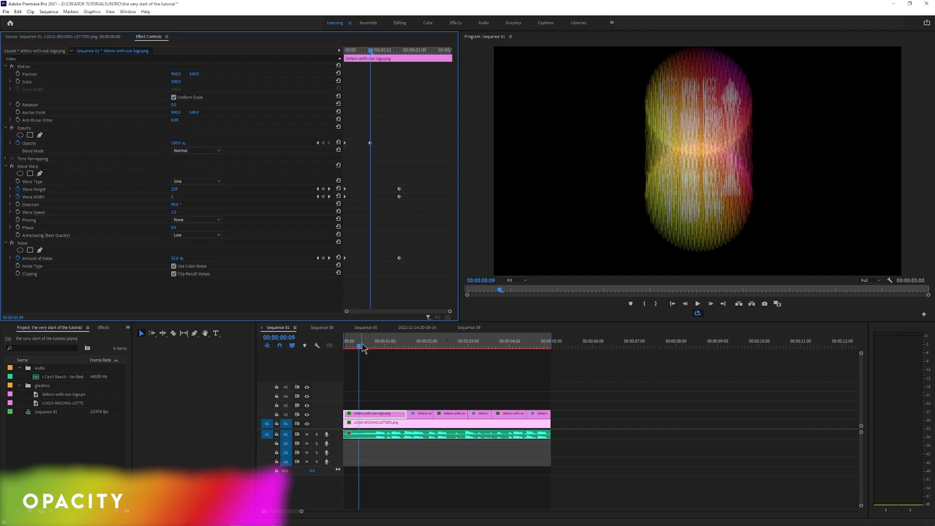
Scrub the sequence from the start to 00:00:01:13 to review the glitch reveal, and return to the first frame
drag(359, 349, 344, 353)
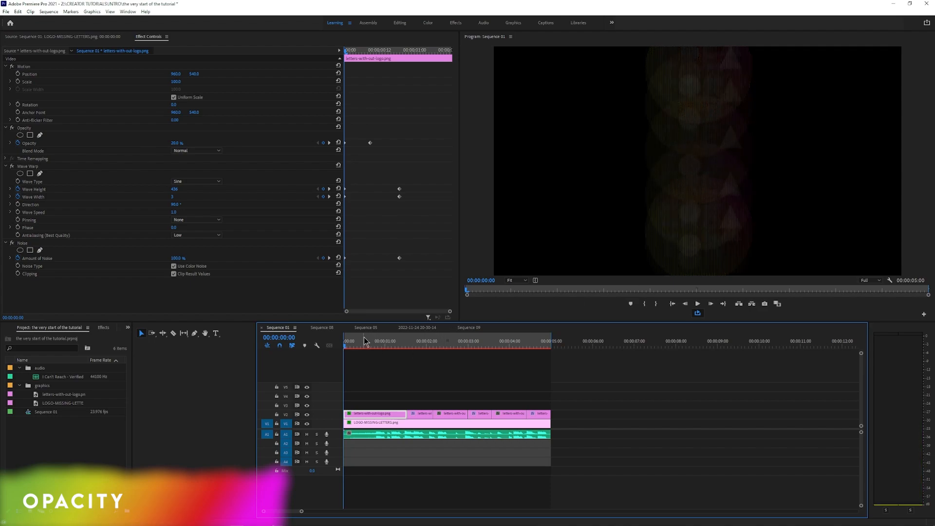
drag(346, 349, 409, 351)
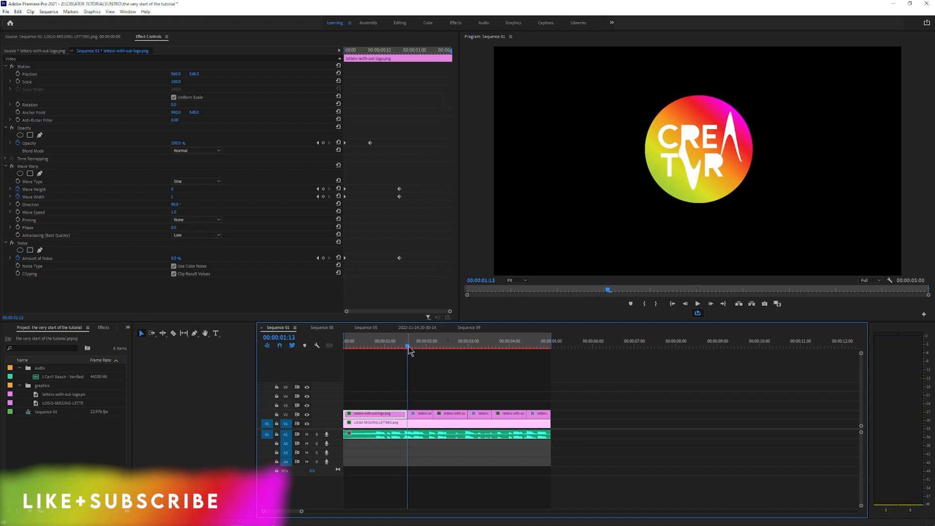
key(Home)
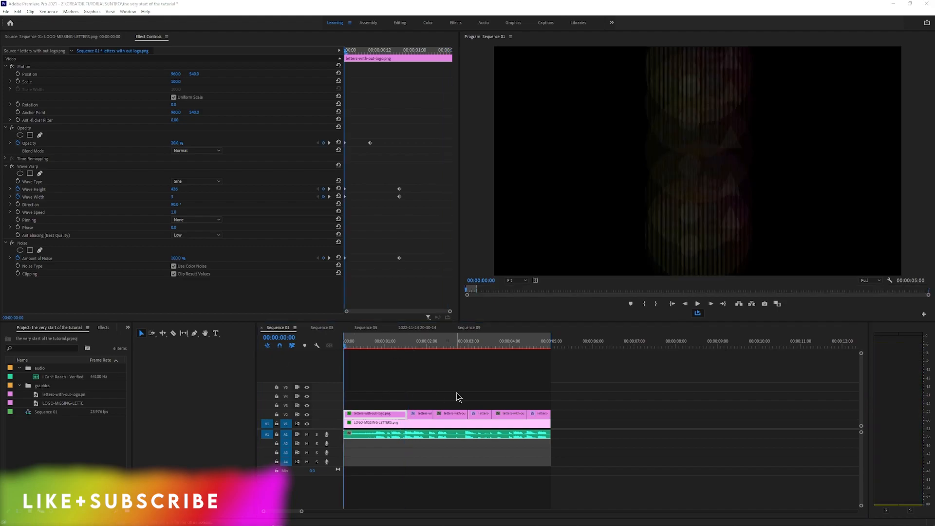